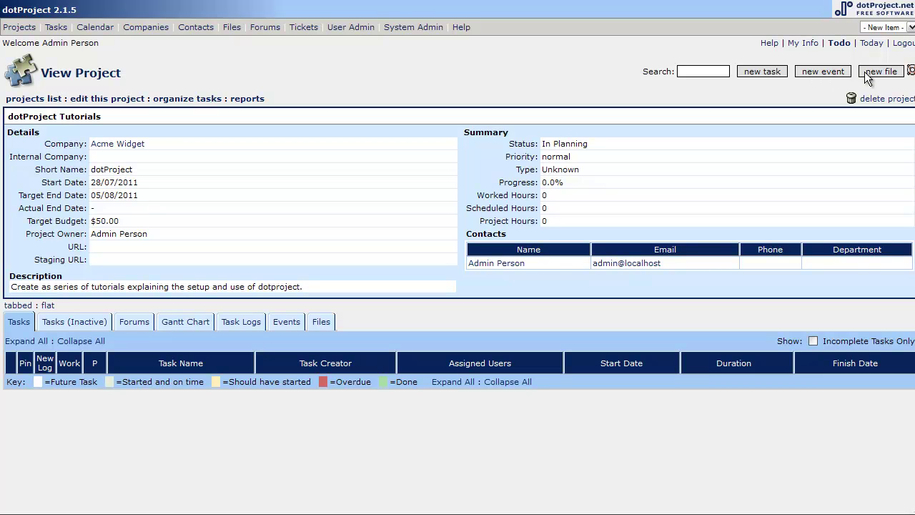
# - Start a new task named 'Install of dotproject on localhost', described as 'Install dotproject on our localhost server.'
pyautogui.click(760, 71)
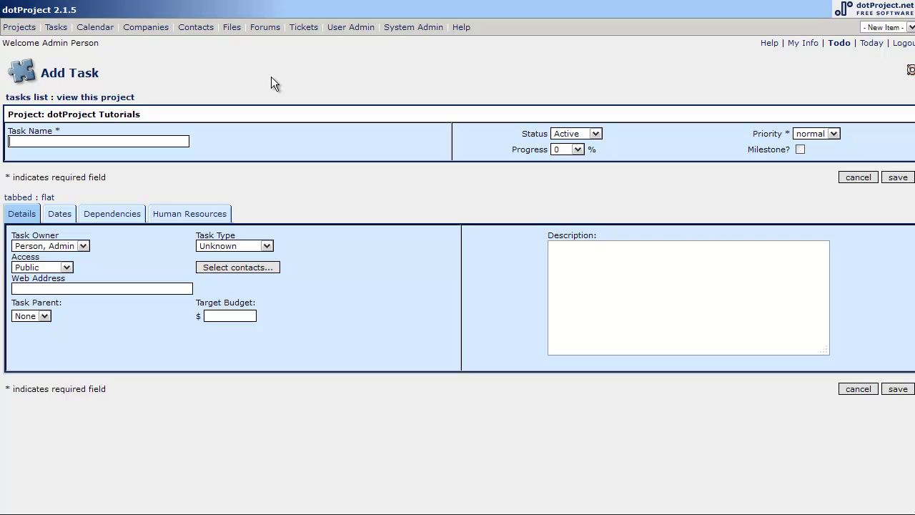
pyautogui.write('Install of dot')
pyautogui.press('BackSpace')
pyautogui.write('otproject on localhost')
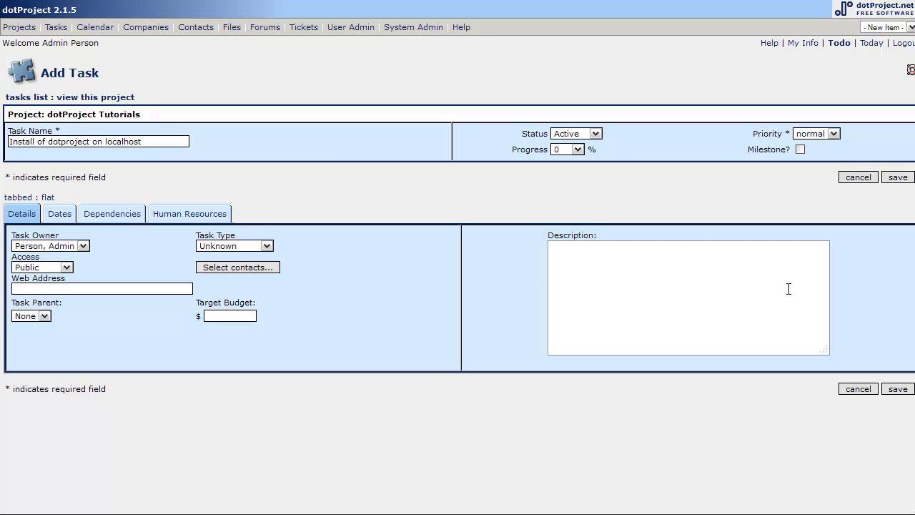
pyautogui.write('Install dotproject on our loc')
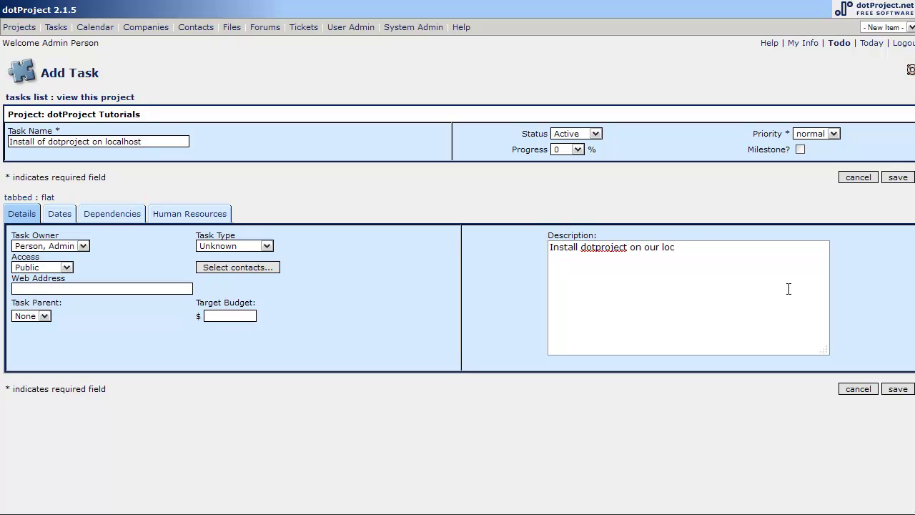
pyautogui.write('alhost server.')
# - Keep access level Public, set task type Administrative, and leave parent task as None
pyautogui.click(67, 268)
pyautogui.click(68, 268)
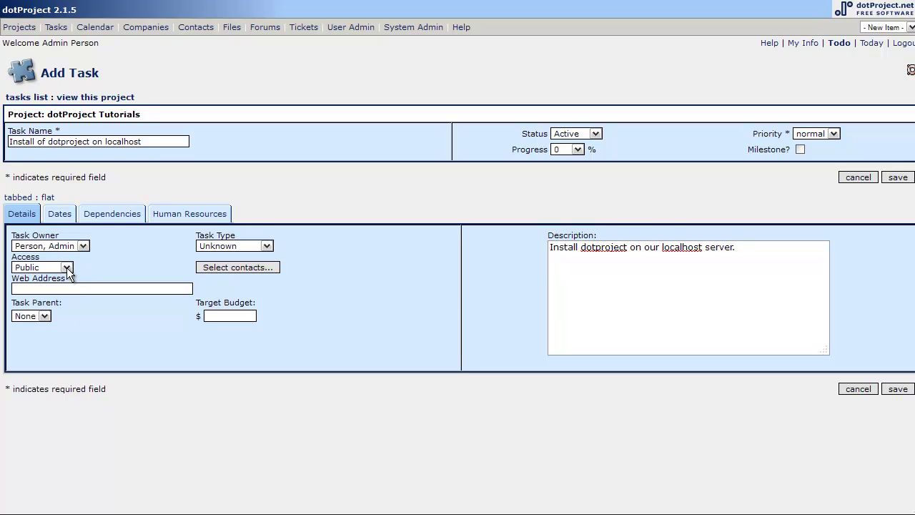
pyautogui.click(266, 243)
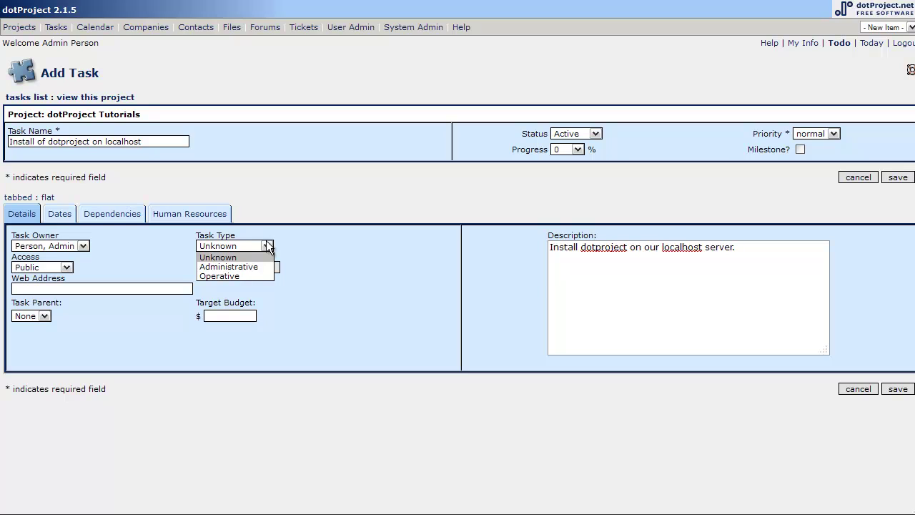
pyautogui.click(248, 276)
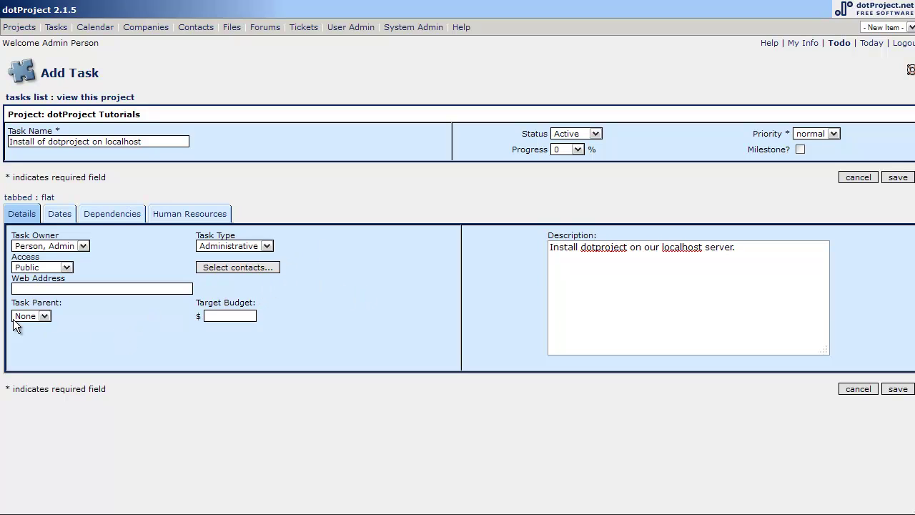
pyautogui.click(36, 315)
pyautogui.click(45, 316)
# - Set the task's finish date to 28 July 2011
pyautogui.click(60, 214)
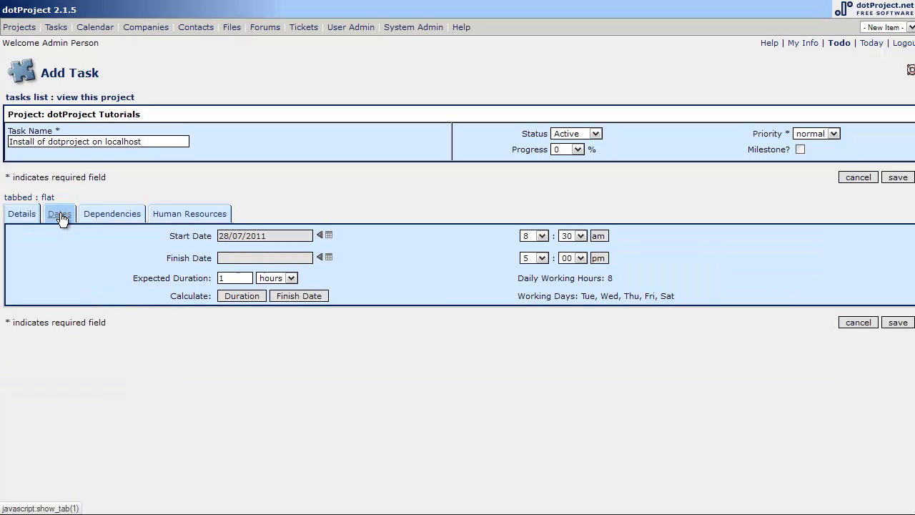
pyautogui.click(328, 259)
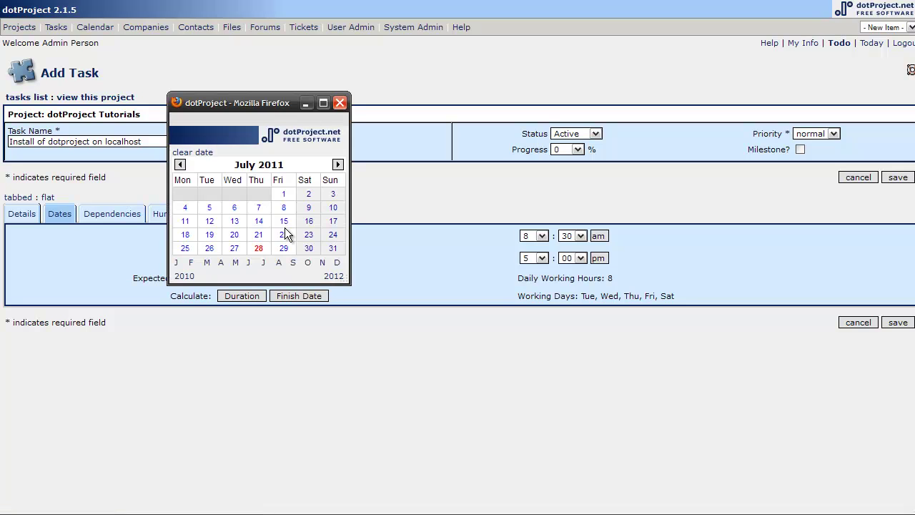
pyautogui.click(259, 250)
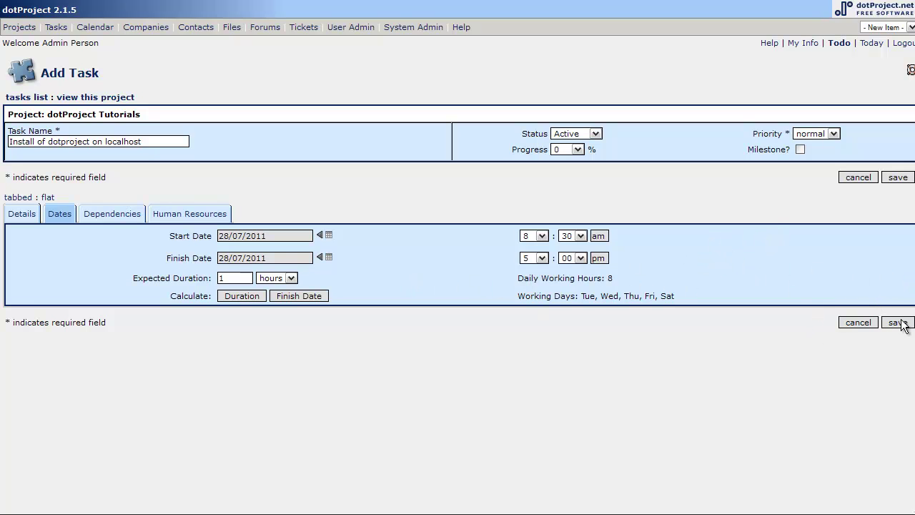
# - Review the dependency and human resources settings, then save the install task
pyautogui.click(121, 218)
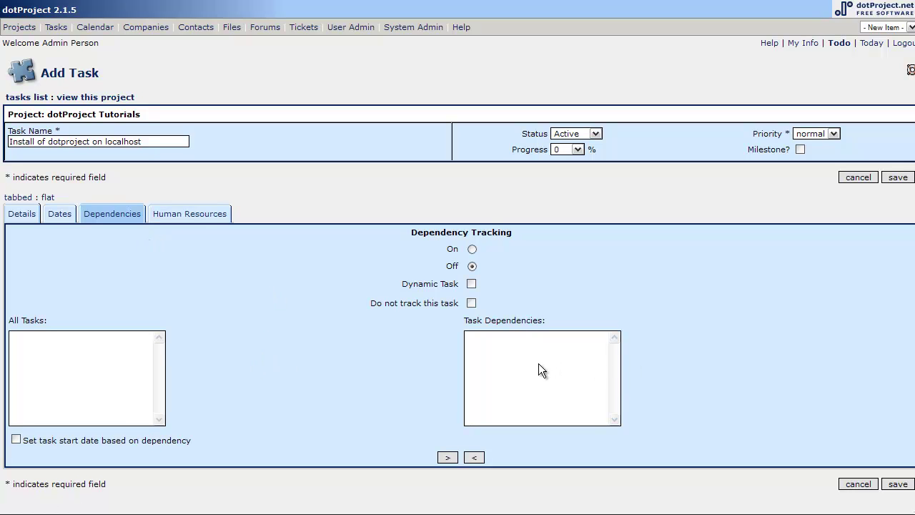
pyautogui.click(188, 220)
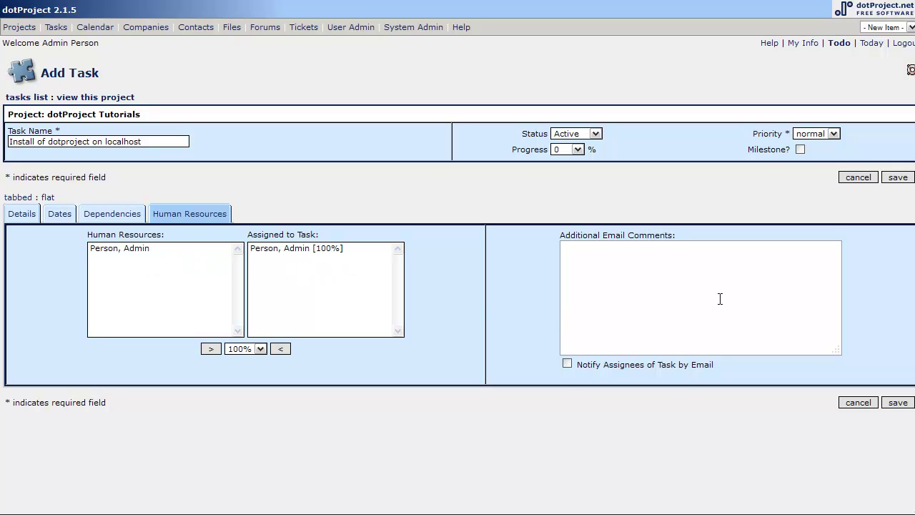
pyautogui.click(664, 274)
pyautogui.click(904, 405)
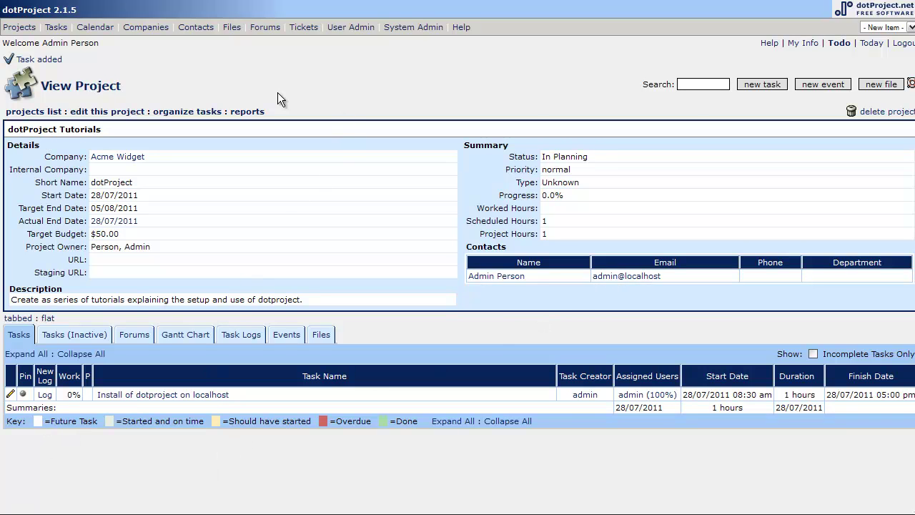
# - Start another task named 'Record system Admin videos' with task type Operative
pyautogui.click(763, 85)
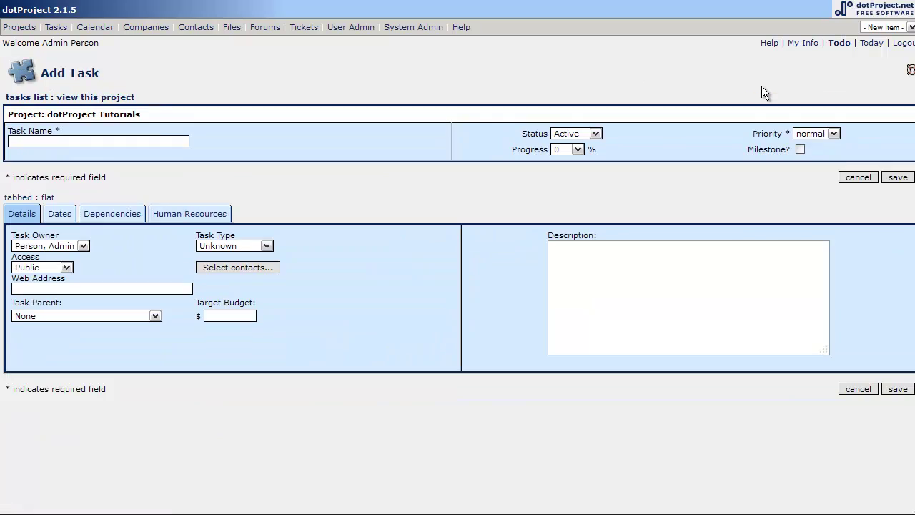
pyautogui.click(80, 143)
pyautogui.write('Record system Admin videos')
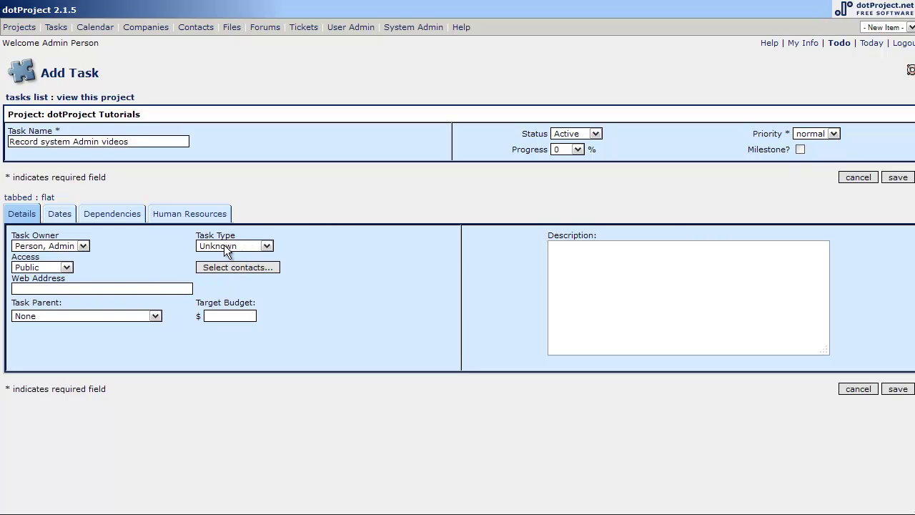
pyautogui.click(273, 246)
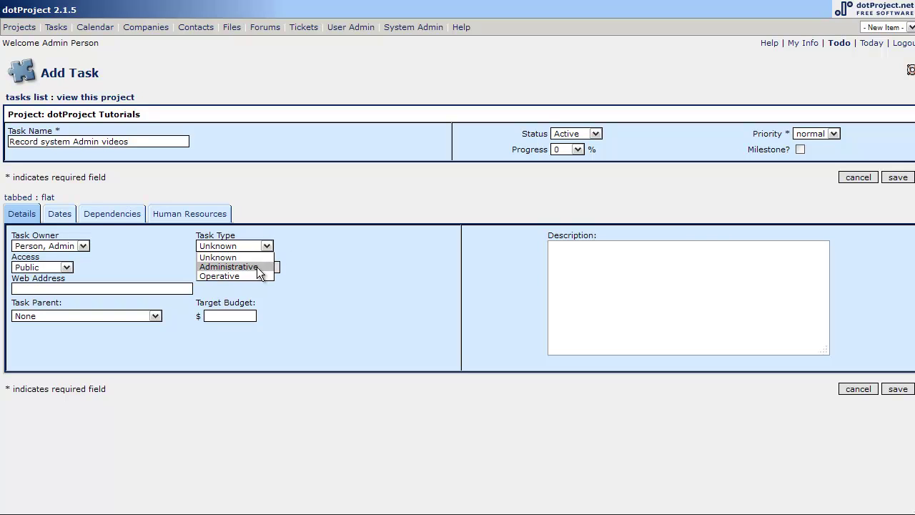
pyautogui.click(251, 275)
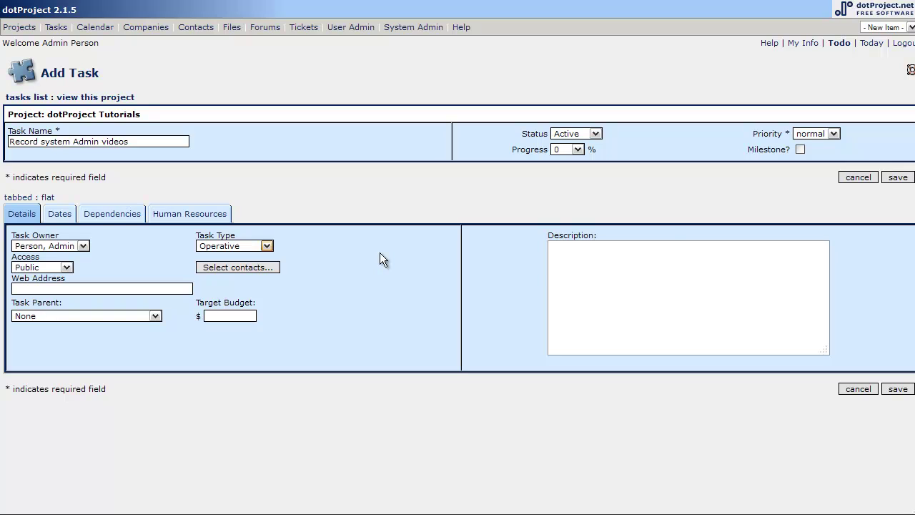
# - Set the finish date to 28 July 2011 and edit the expected duration
pyautogui.click(63, 217)
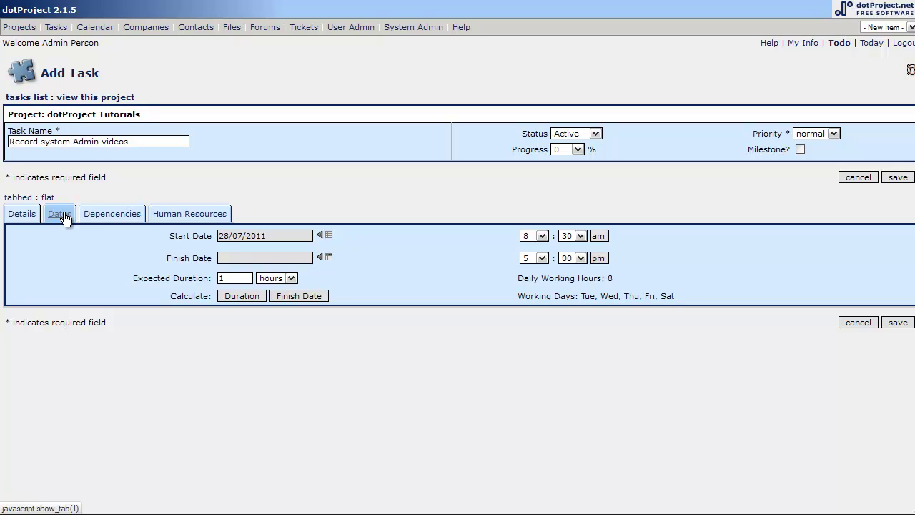
pyautogui.click(331, 261)
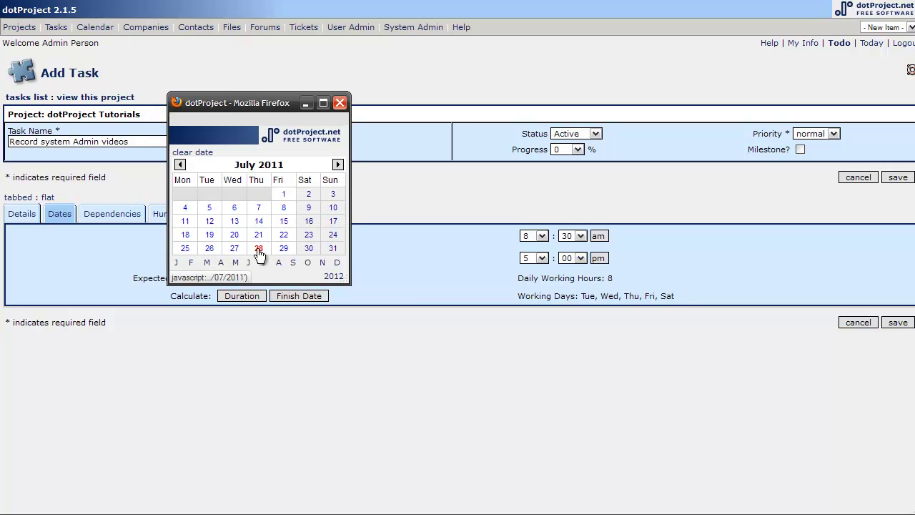
pyautogui.click(259, 249)
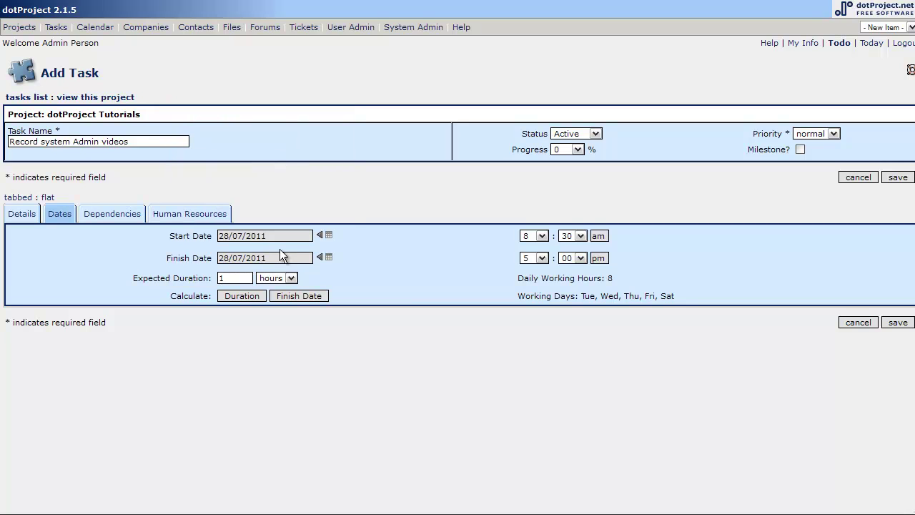
pyautogui.click(244, 278)
# - Make the task depend on the install task and save it
pyautogui.click(104, 218)
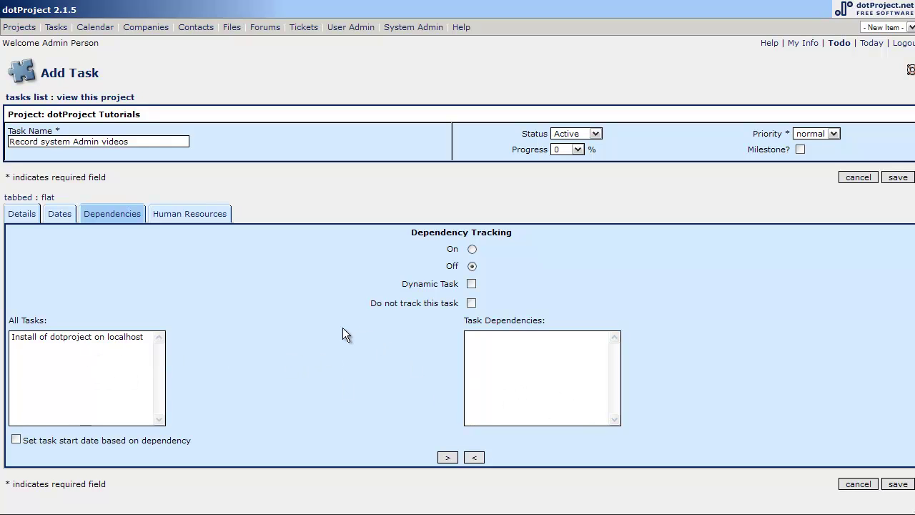
pyautogui.click(118, 335)
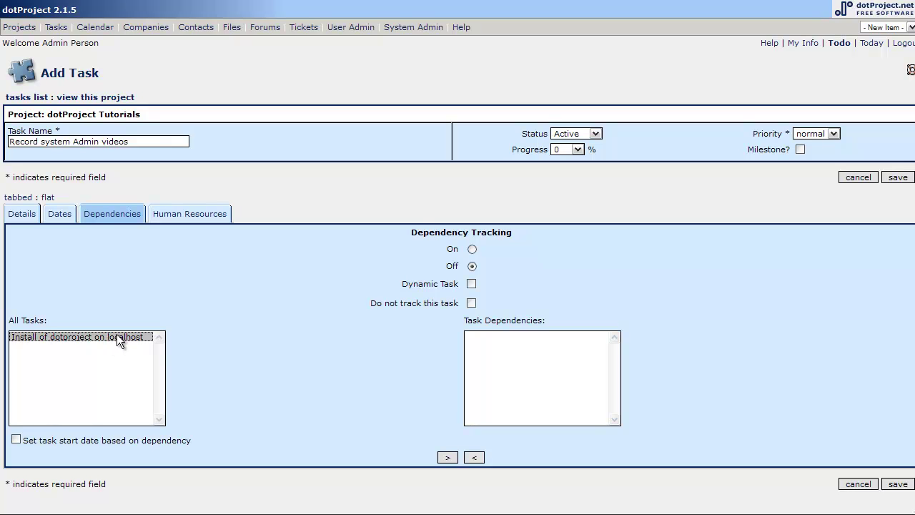
pyautogui.click(448, 458)
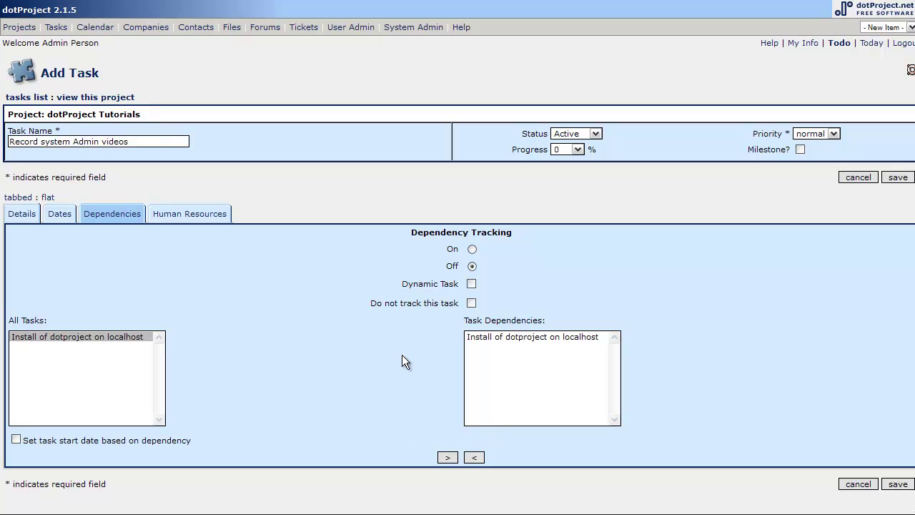
pyautogui.click(898, 484)
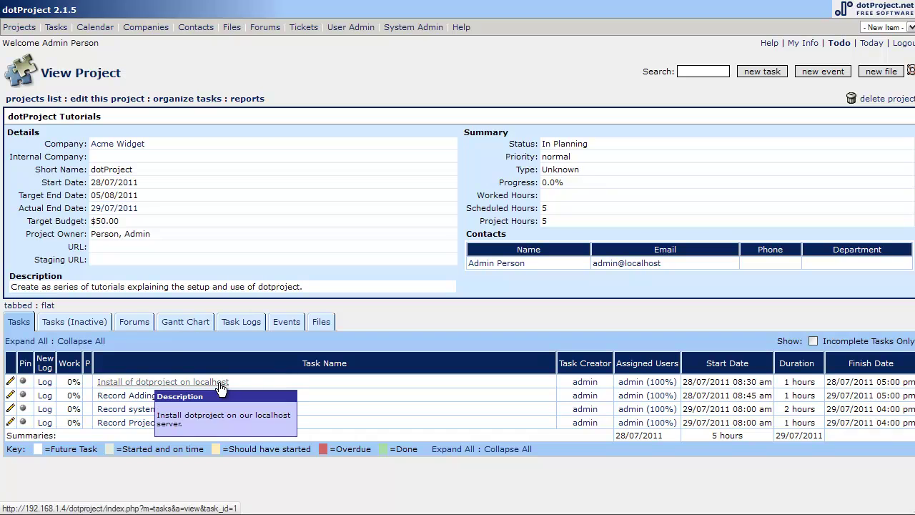
# - View the install task's description in the project's task list
pyautogui.moveTo(120, 385)
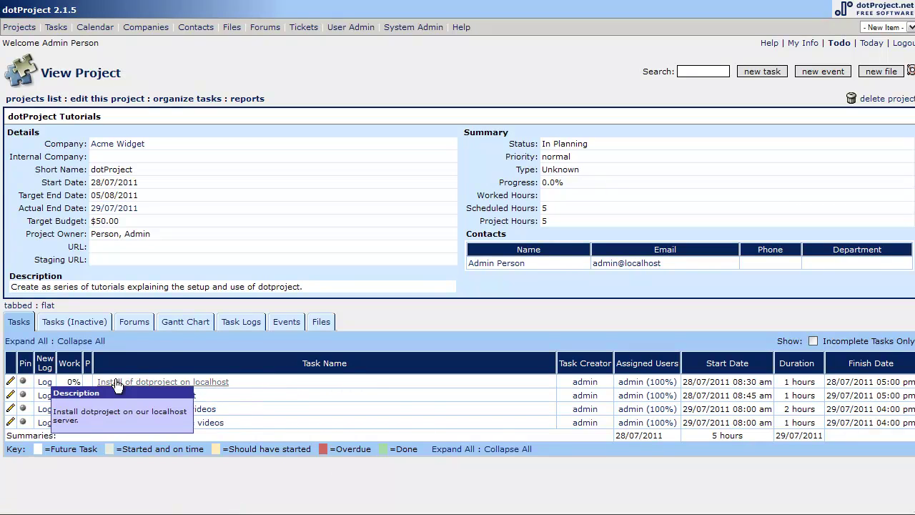
# - Open a new log for the install task with hours worked set to 1 and the timer running
pyautogui.click(44, 386)
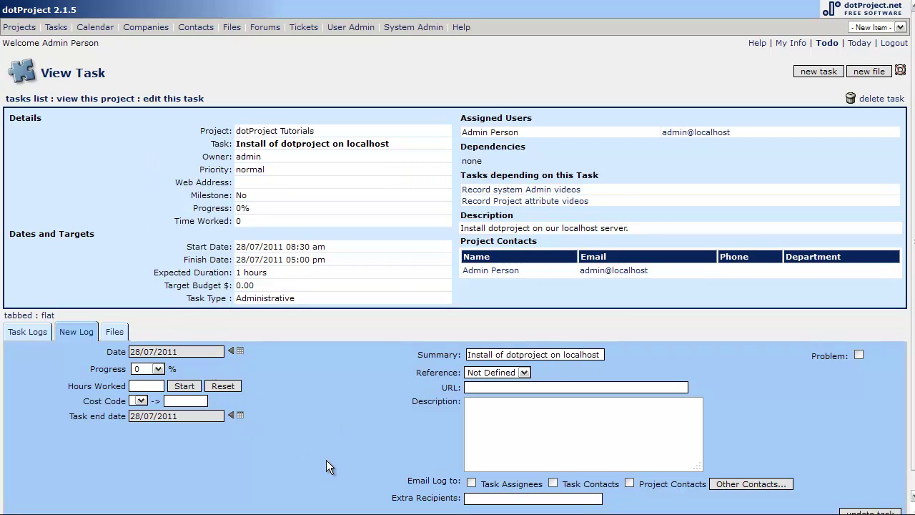
pyautogui.scroll(-1, 329, 439)
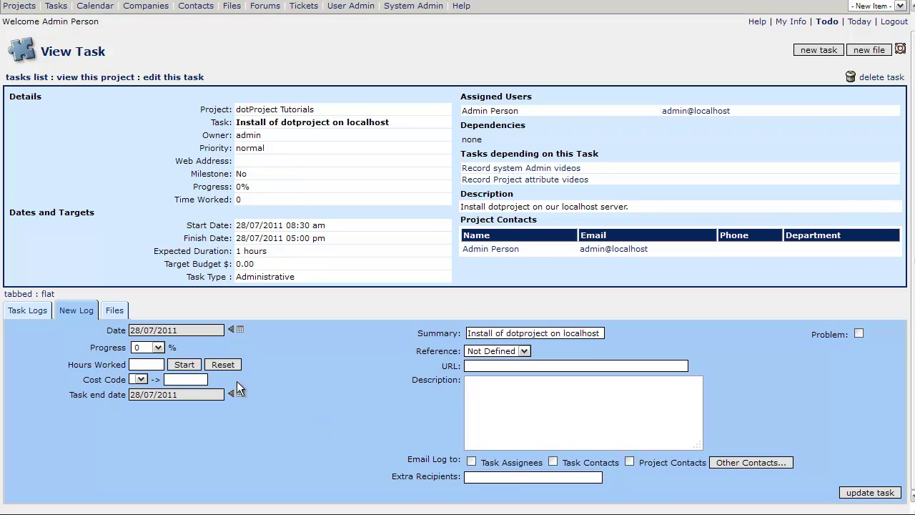
pyautogui.click(185, 365)
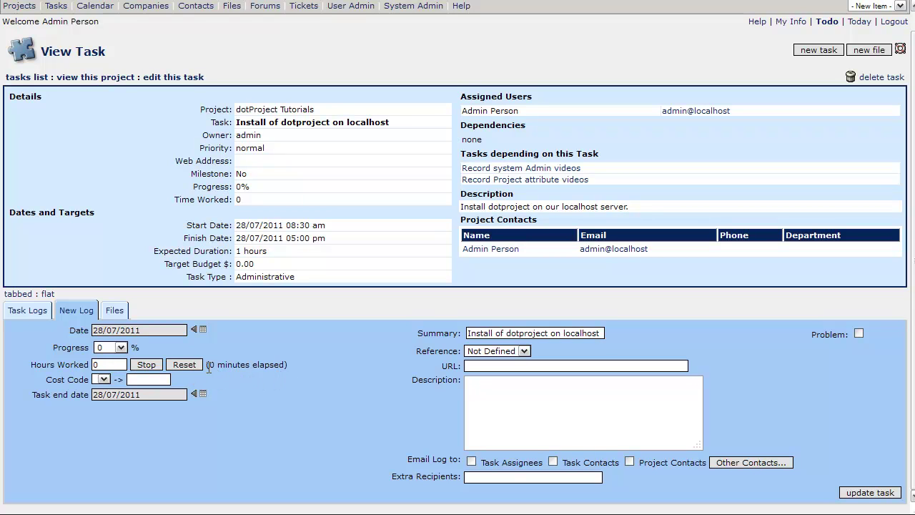
pyautogui.click(146, 365)
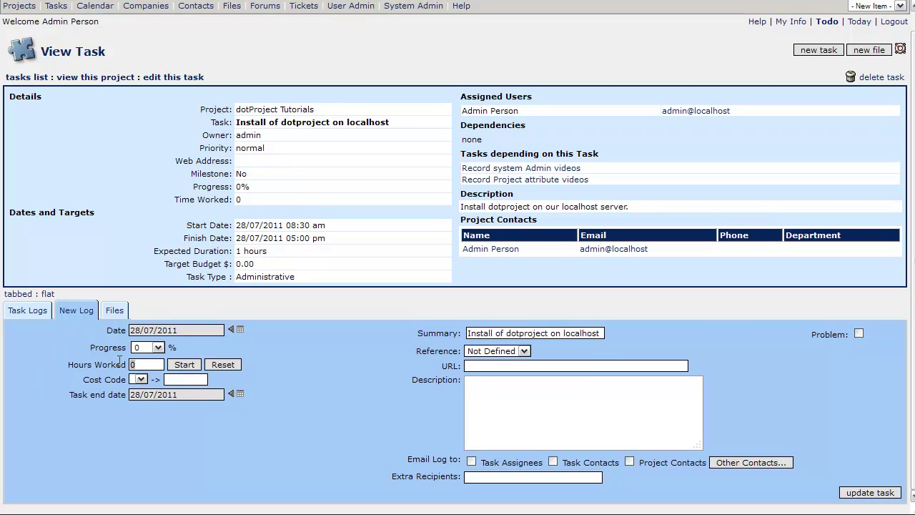
pyautogui.write('1')
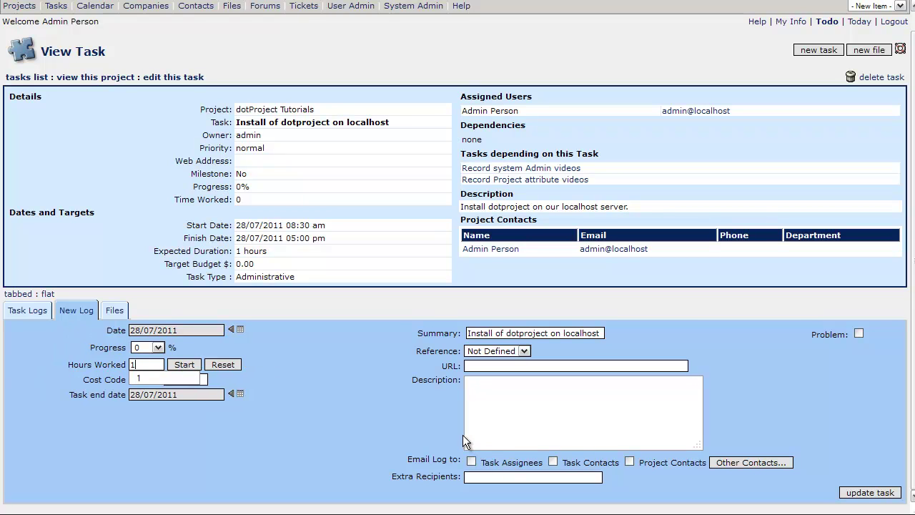
pyautogui.click(183, 364)
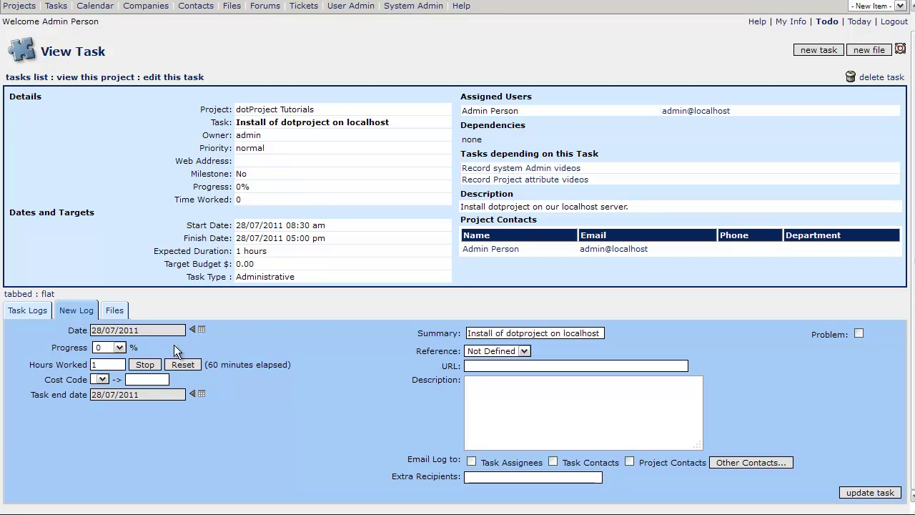
# - Set the log progress to 100% and keep the reference as Not Defined
pyautogui.click(120, 348)
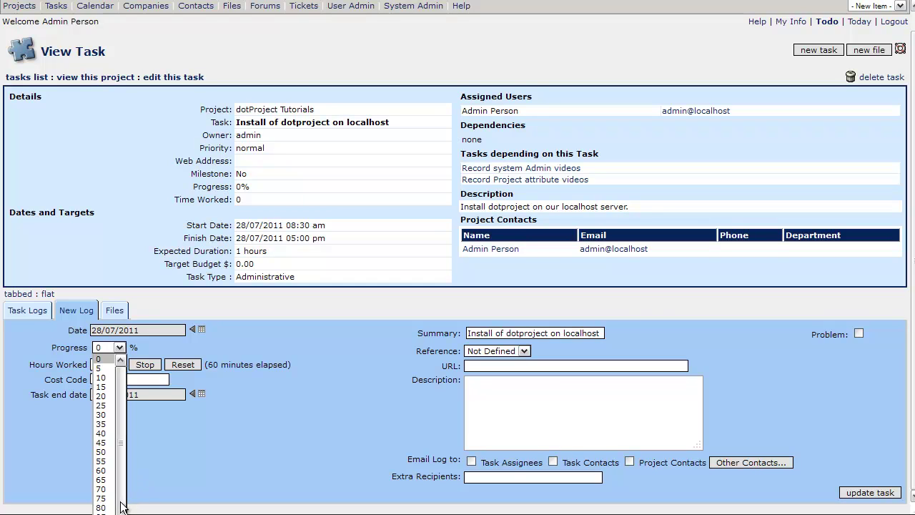
pyautogui.scroll(-1, 118, 505)
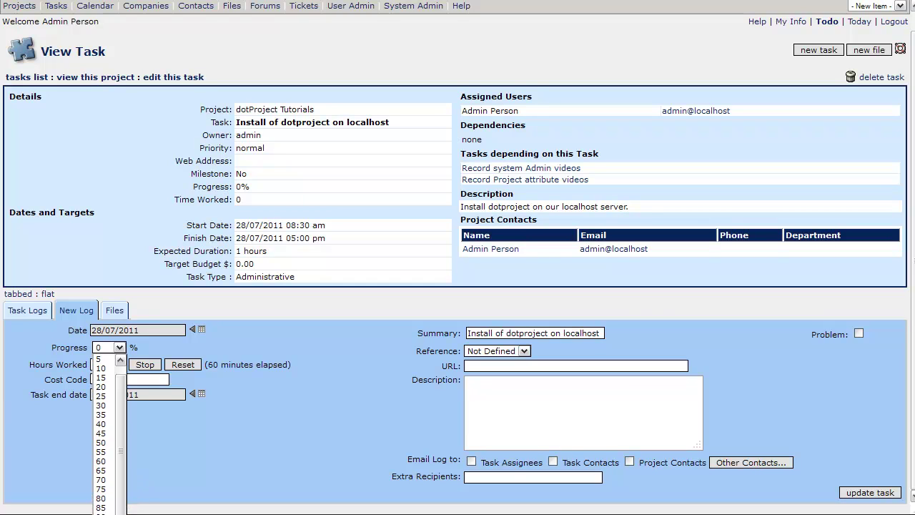
pyautogui.click(107, 512)
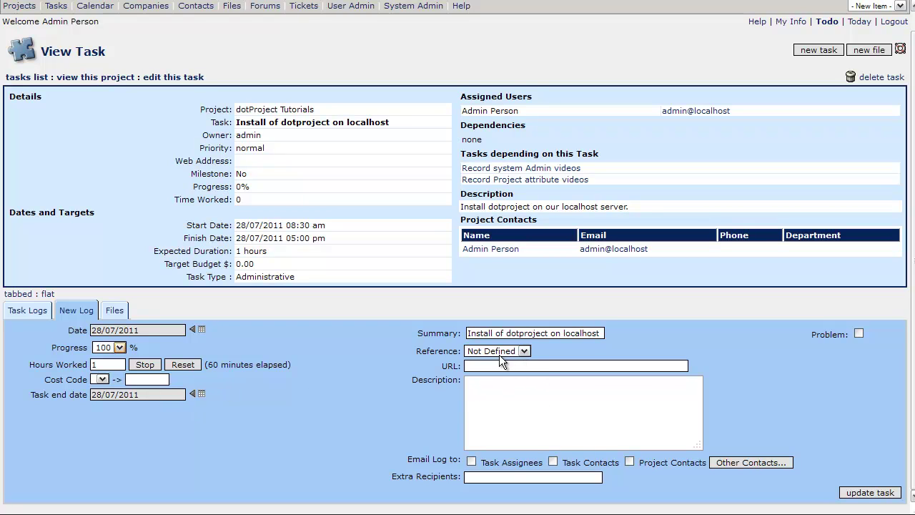
pyautogui.click(523, 351)
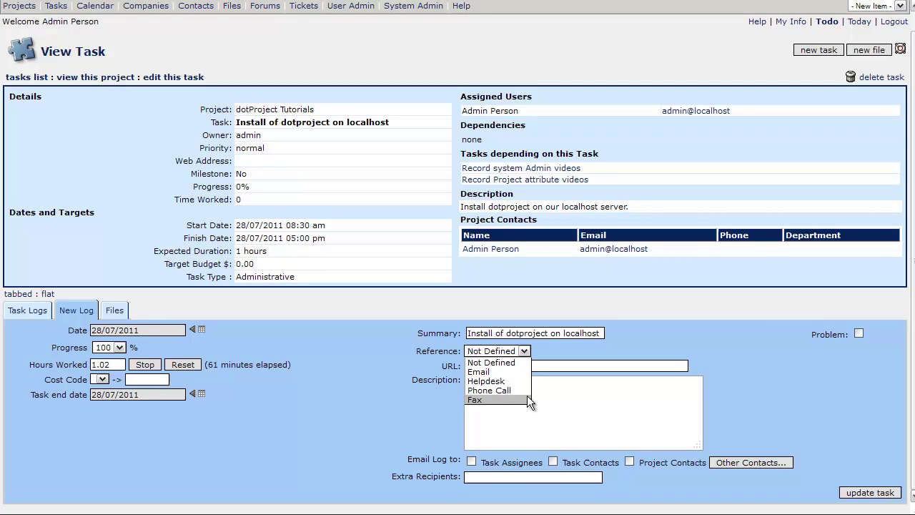
pyautogui.click(524, 354)
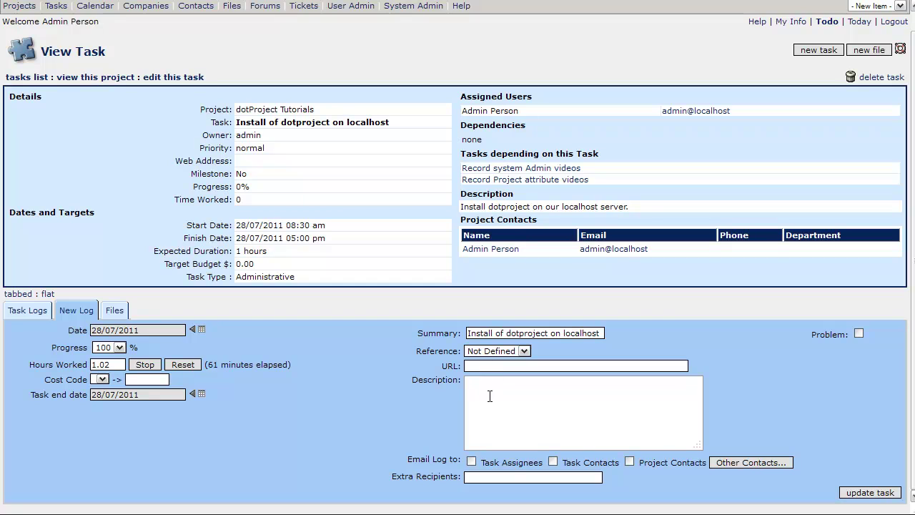
# - Describe the log as 'Installed the dotproject app on the local server for the demonstration.'
pyautogui.click(497, 383)
pyautogui.write('Installed ')
pyautogui.write('the do')
pyautogui.write('tps')
pyautogui.press('BackSpace')
pyautogui.write('roject app on the ')
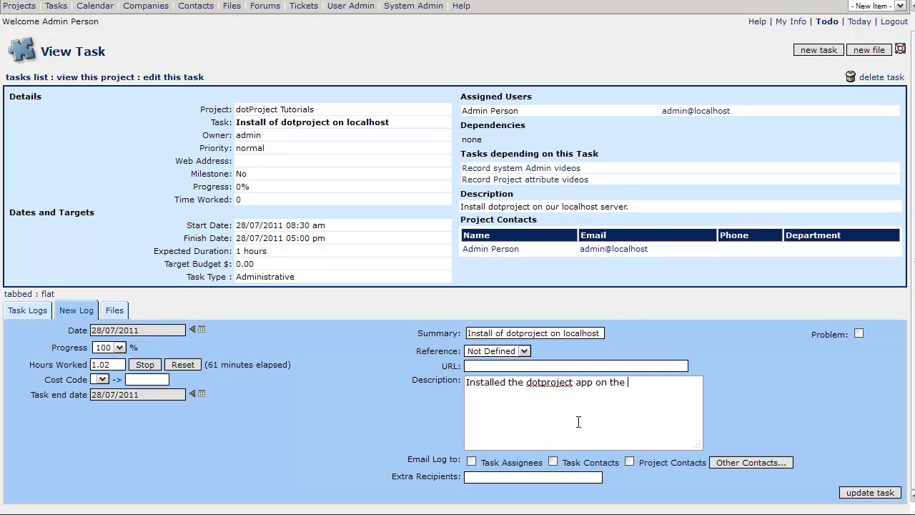
pyautogui.write('local server for the demond')
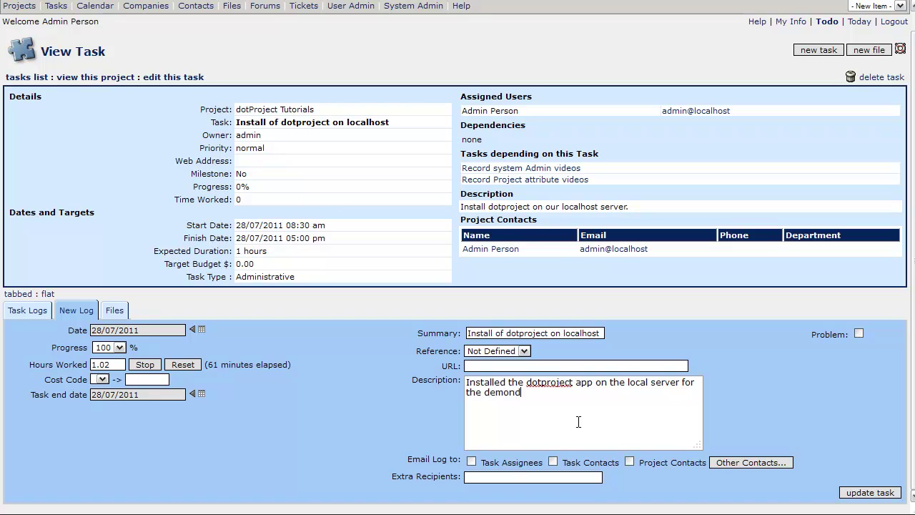
pyautogui.press('BackSpace')
pyautogui.write('stration')
# - Untick Task Assignees, Task Contacts and Project Contacts e-mail options, leaving Extra Recipients empty
pyautogui.click(552, 462)
pyautogui.click(630, 462)
pyautogui.click(553, 462)
pyautogui.click(472, 461)
pyautogui.click(483, 478)
# - Flag the log as a problem, add 'Issue - server needed upgrade.', set progress 90%, and save
pyautogui.click(859, 333)
pyautogui.press('Return')
pyautogui.press('Return')
pyautogui.write('Issue - server need')
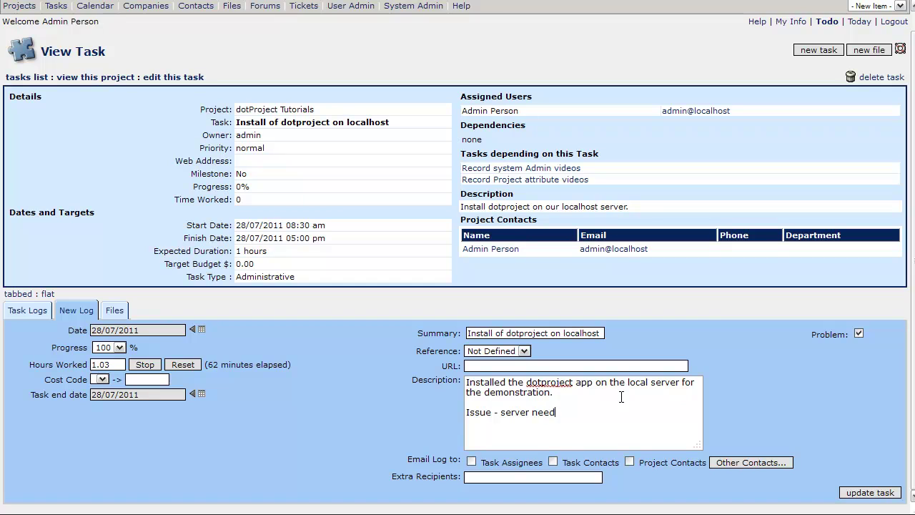
pyautogui.write('ed upgrade.')
pyautogui.click(120, 347)
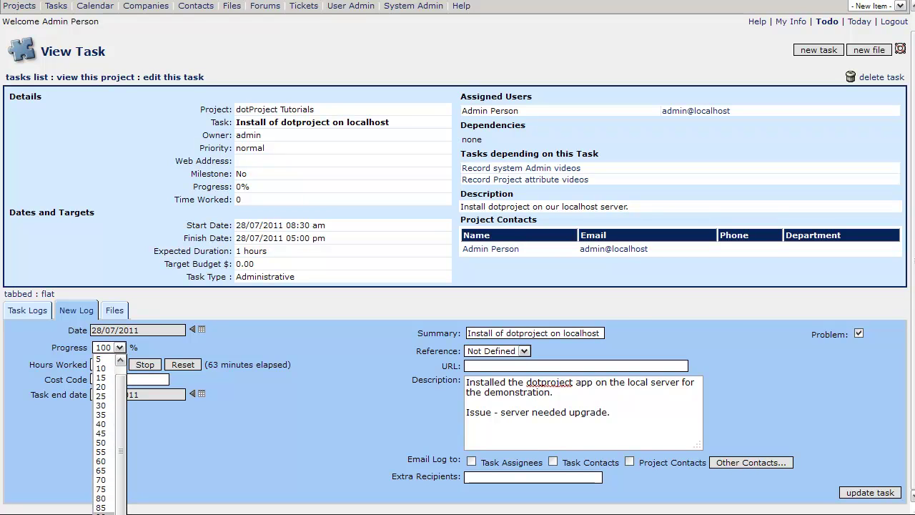
pyautogui.click(101, 504)
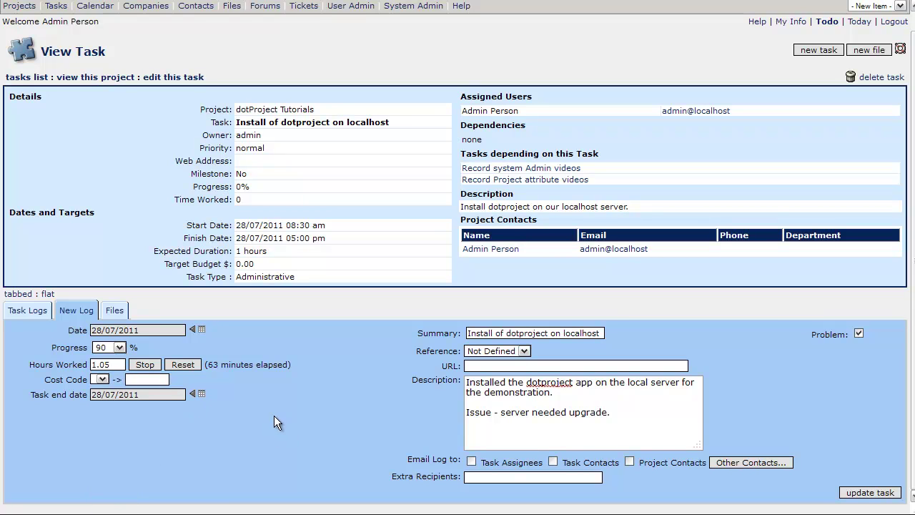
pyautogui.click(869, 493)
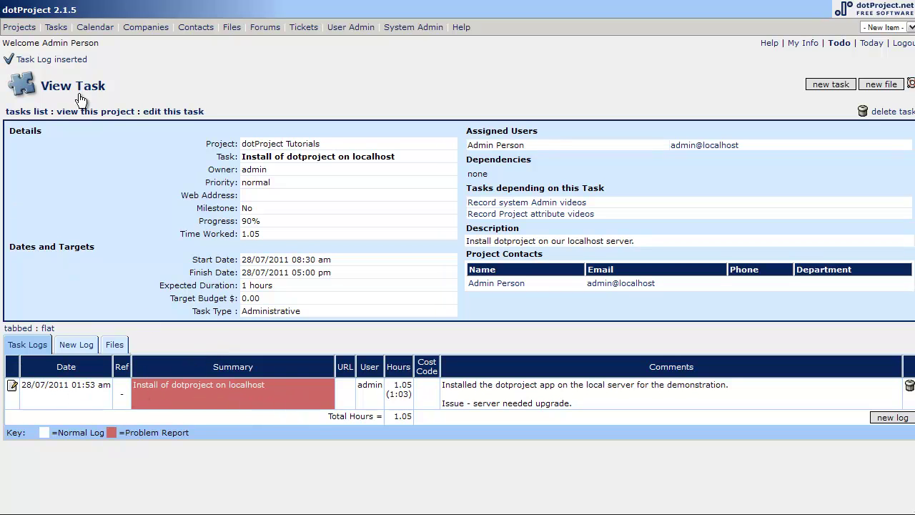
# - Return to the tasks list and reopen the install task's problem log
pyautogui.click(25, 112)
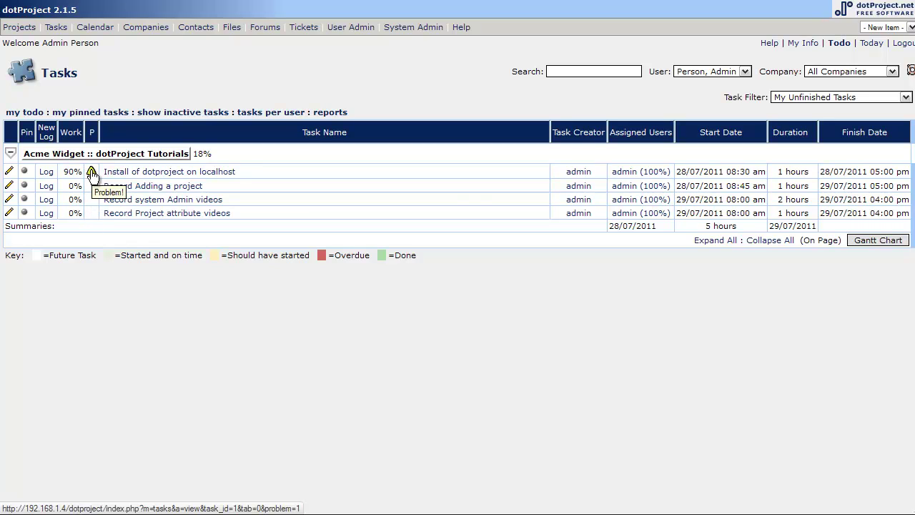
pyautogui.click(91, 174)
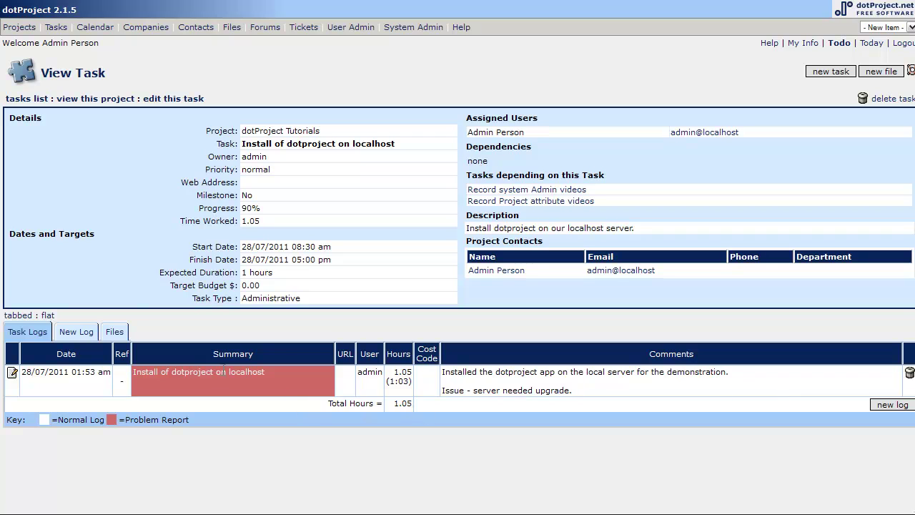
# - Add 'Upgraded memory tonight.' to the install log's description, leaving Problem unchecked
pyautogui.click(12, 372)
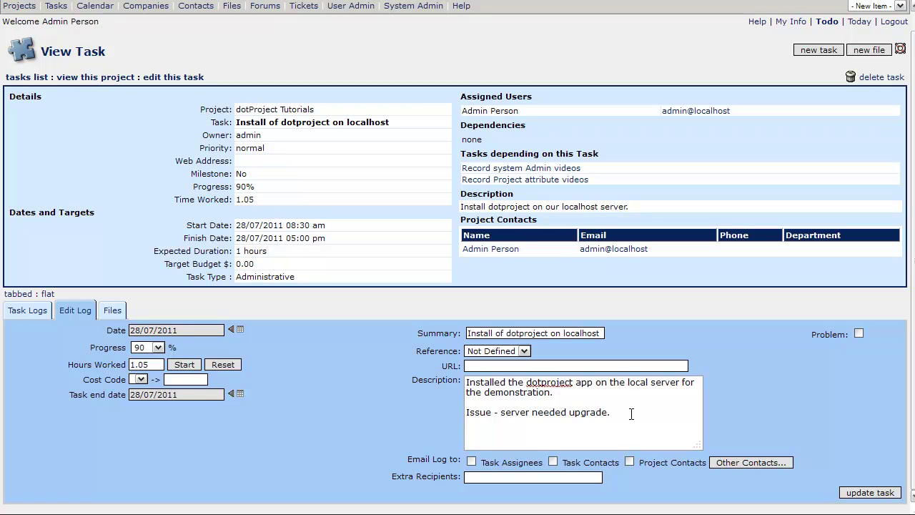
pyautogui.write('Upgraded memory to')
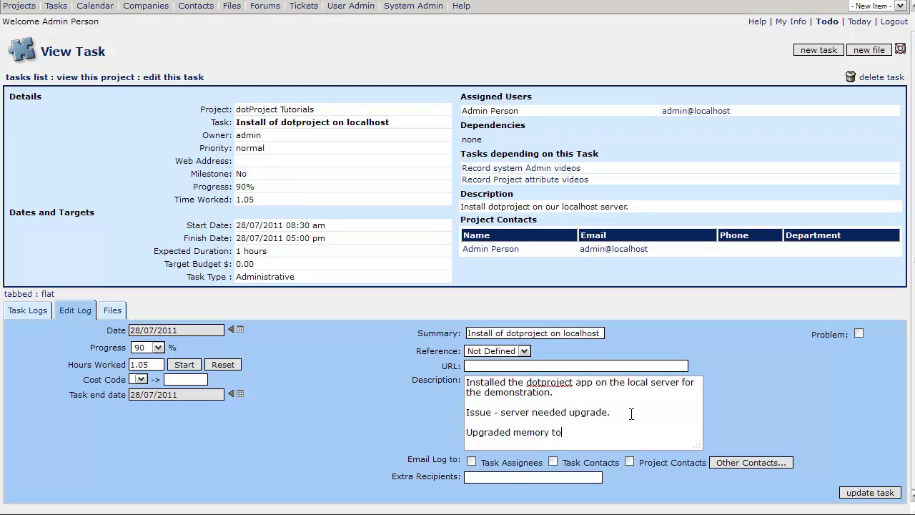
pyautogui.write('night.')
pyautogui.moveTo(156, 366); pyautogui.dragTo(131, 366)
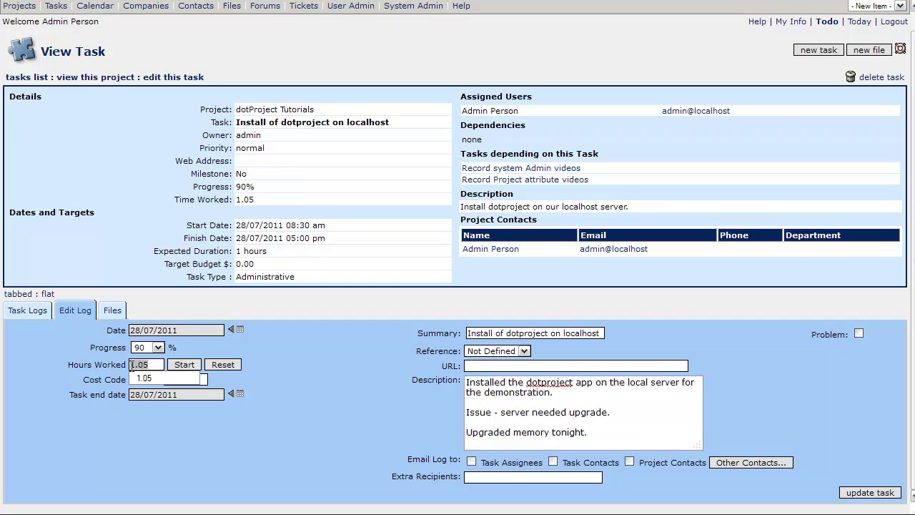
pyautogui.click(313, 386)
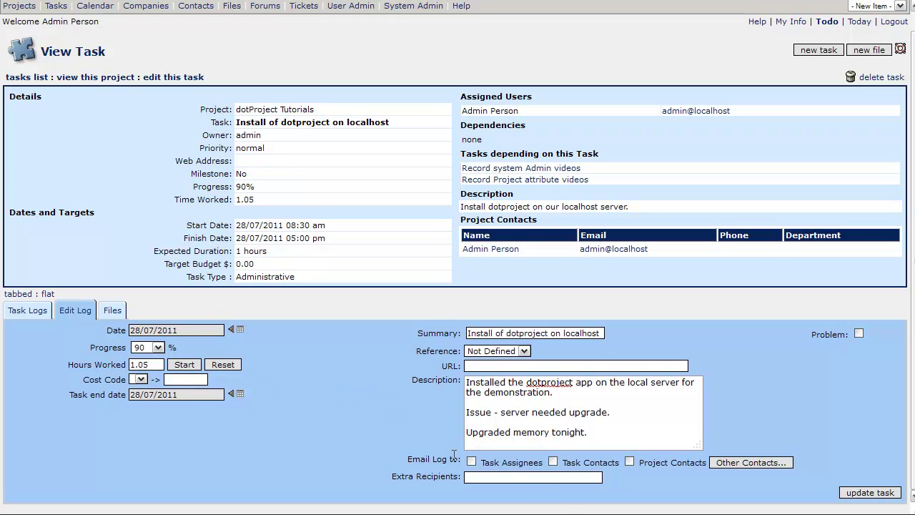
# - Save the edited log and open the dotProject Tutorials project page
pyautogui.click(863, 491)
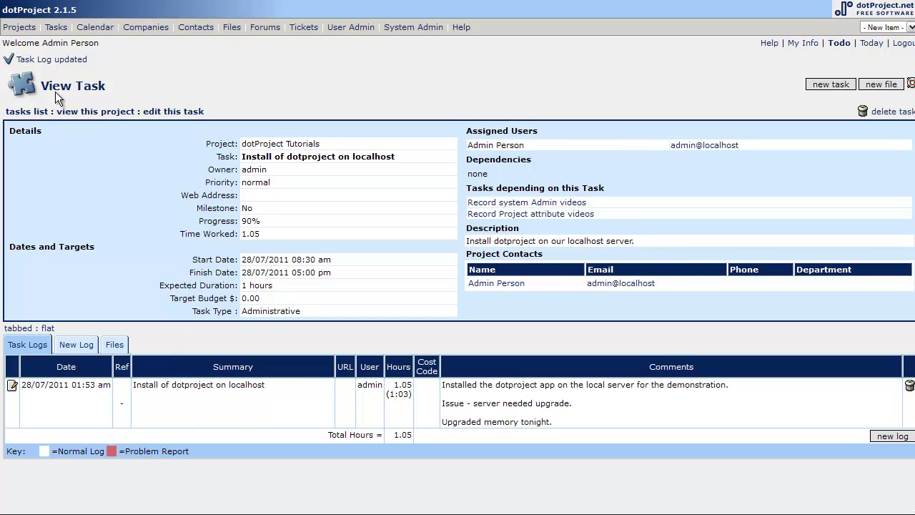
pyautogui.click(36, 113)
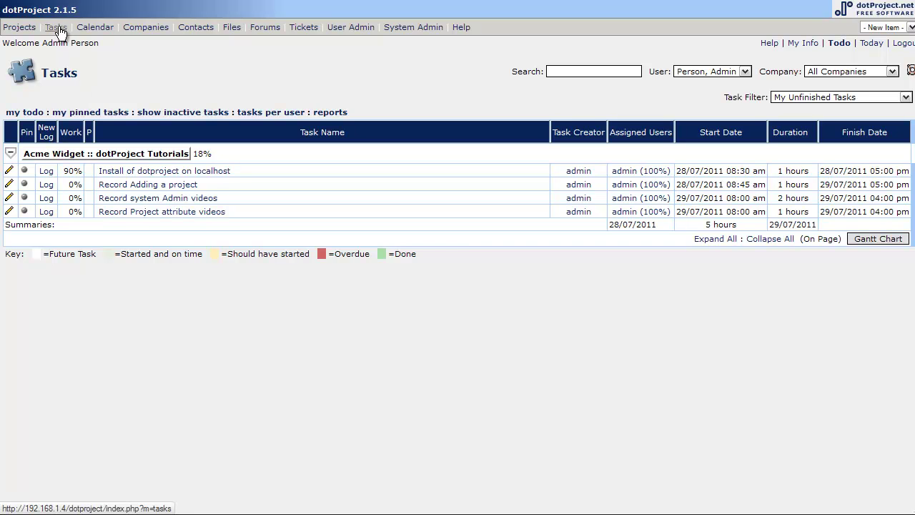
pyautogui.click(19, 27)
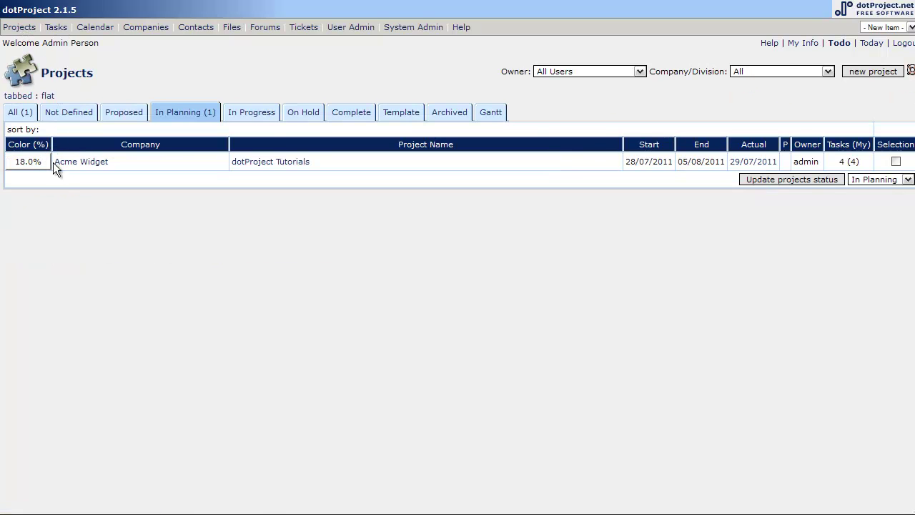
pyautogui.click(254, 165)
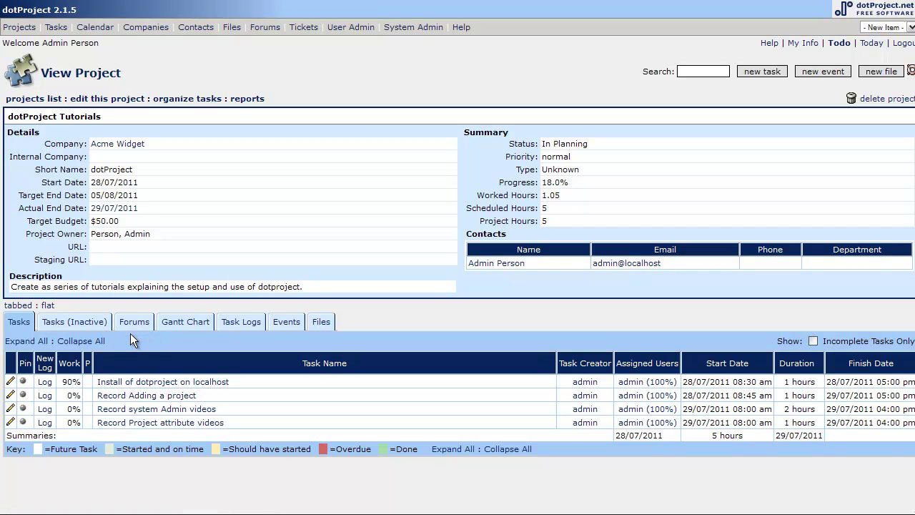
# - Show the project's Tasks (Inactive) tab, which holds no tasks
pyautogui.click(90, 329)
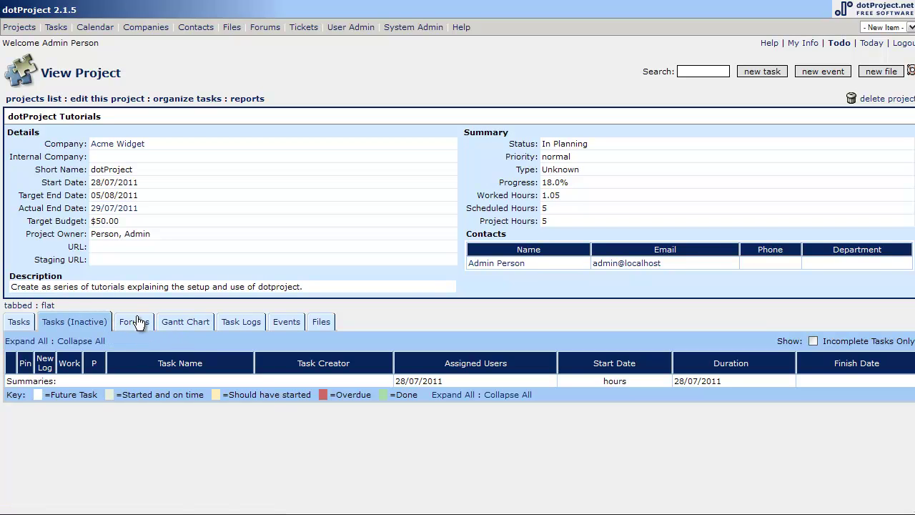
# - Display the Gantt chart of the four tasks from 01/07/2011 to 01/08/2011
pyautogui.click(142, 326)
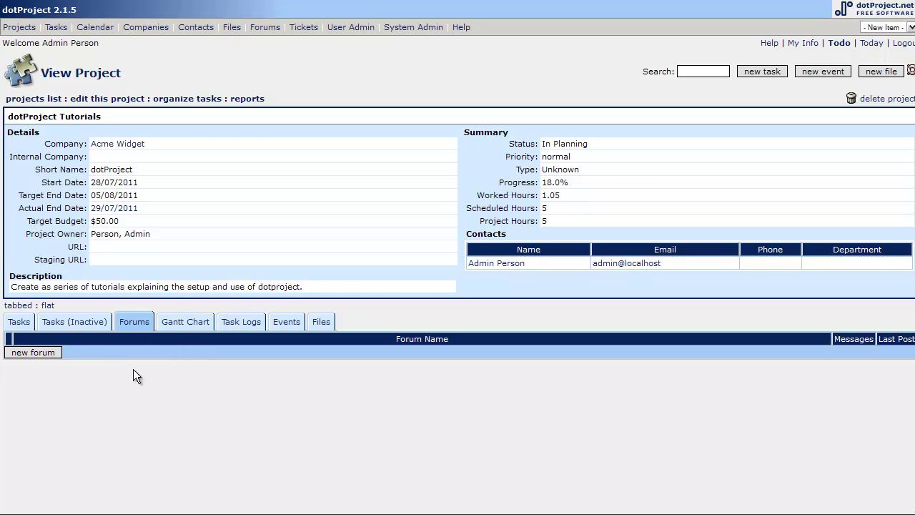
pyautogui.click(184, 322)
pyautogui.scroll(-1, 141, 349)
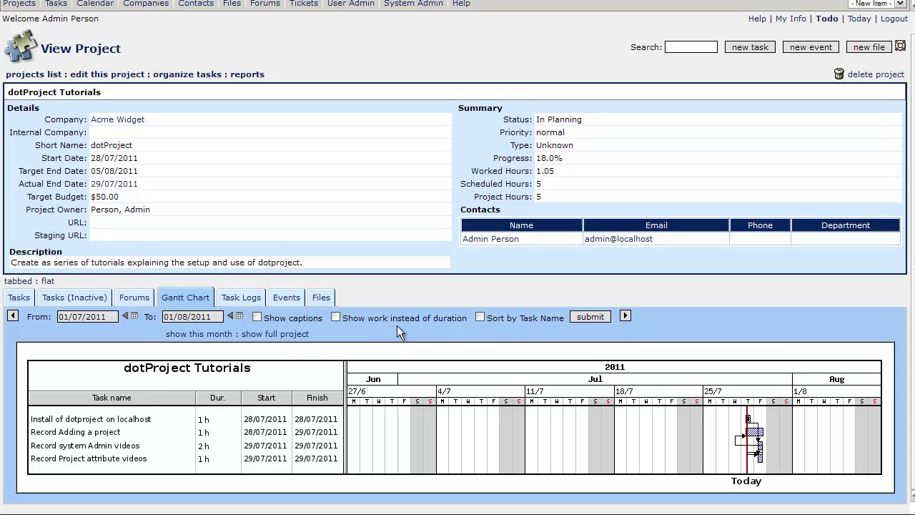
# - Turn off 'Show work instead of duration' and list the task logs totalling 1.05 hours
pyautogui.click(336, 319)
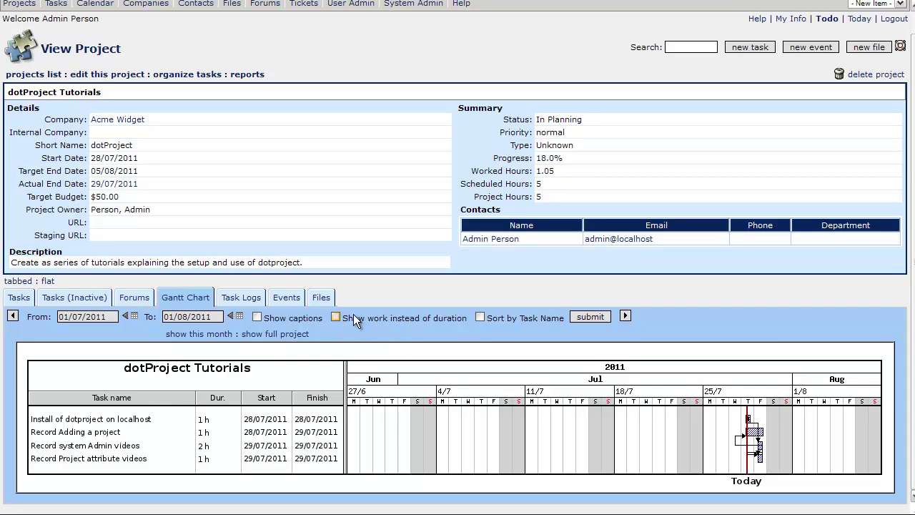
pyautogui.click(238, 299)
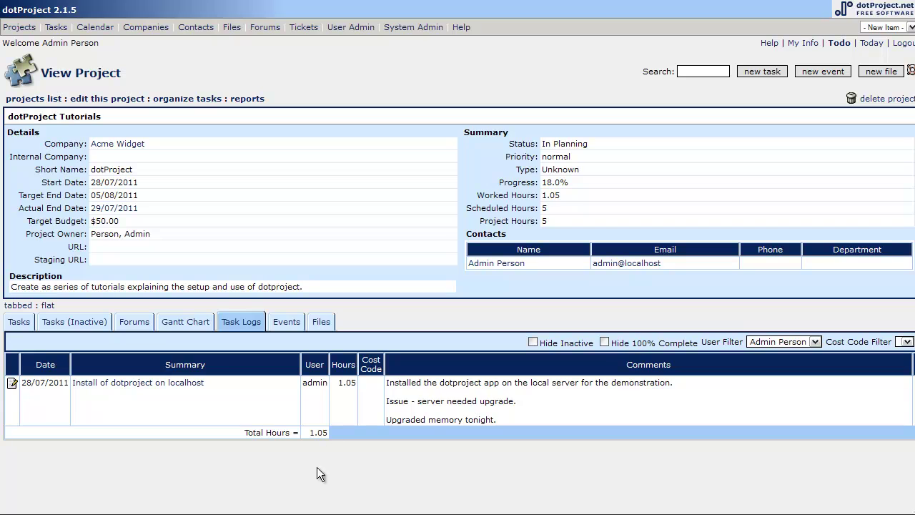
# - Return to the tabbed Tasks view: install task at 90%, three others at 0%
pyautogui.click(288, 325)
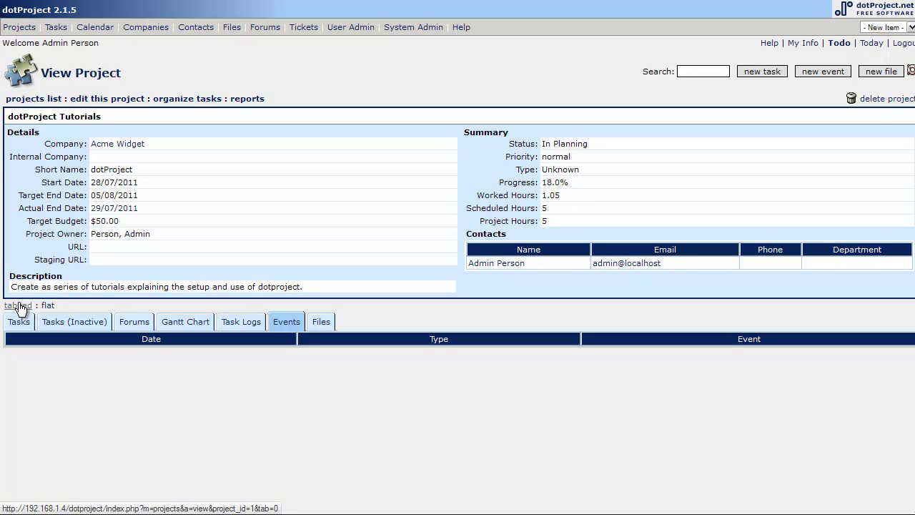
pyautogui.click(23, 308)
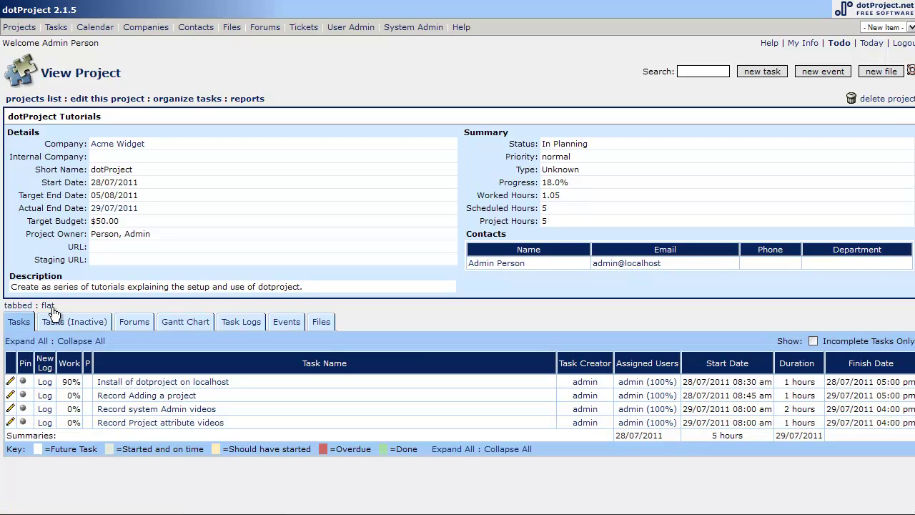
# - Switch the project page to the flat layout and scroll through its sections
pyautogui.click(48, 308)
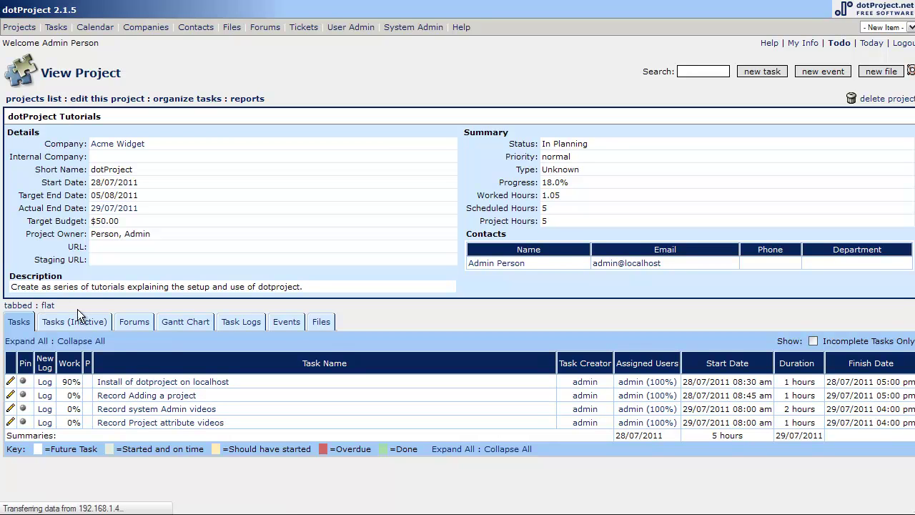
pyautogui.scroll(-5, 169, 323)
pyautogui.scroll(-5, 170, 320)
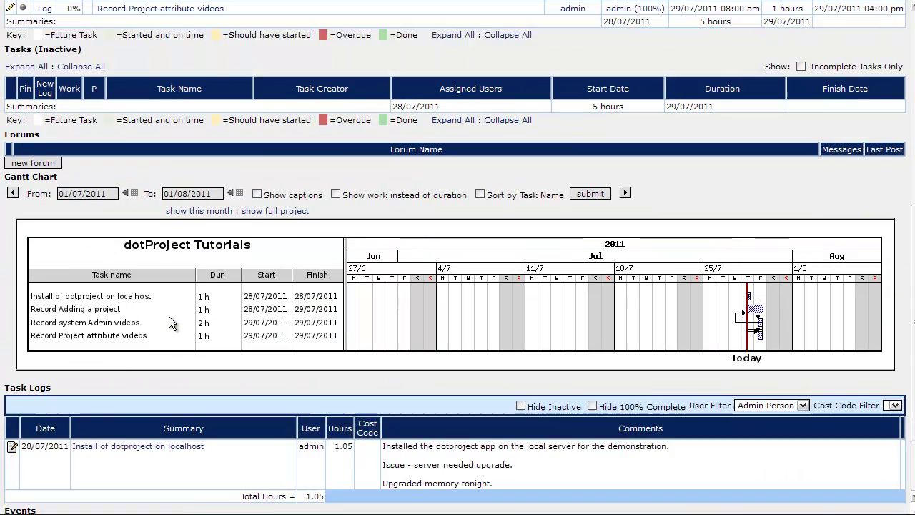
pyautogui.scroll(5, 170, 317)
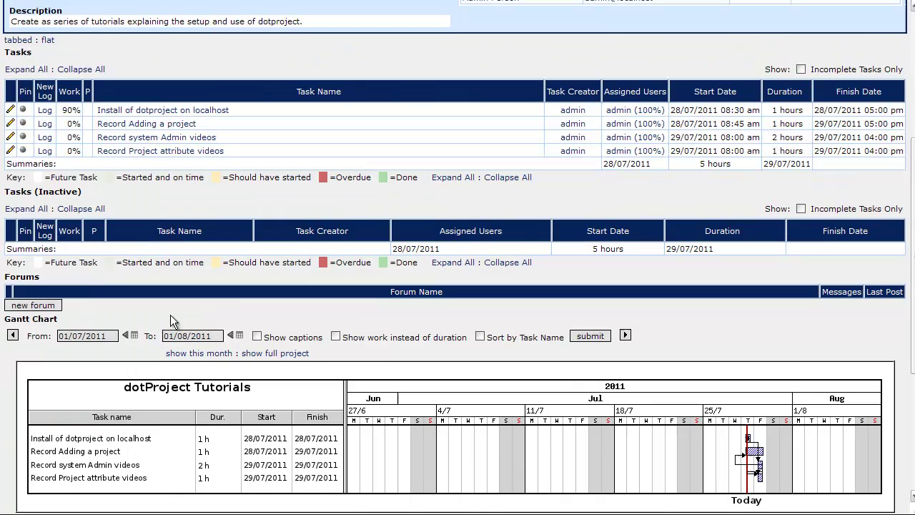
pyautogui.scroll(-5, 171, 316)
pyautogui.scroll(10, 175, 318)
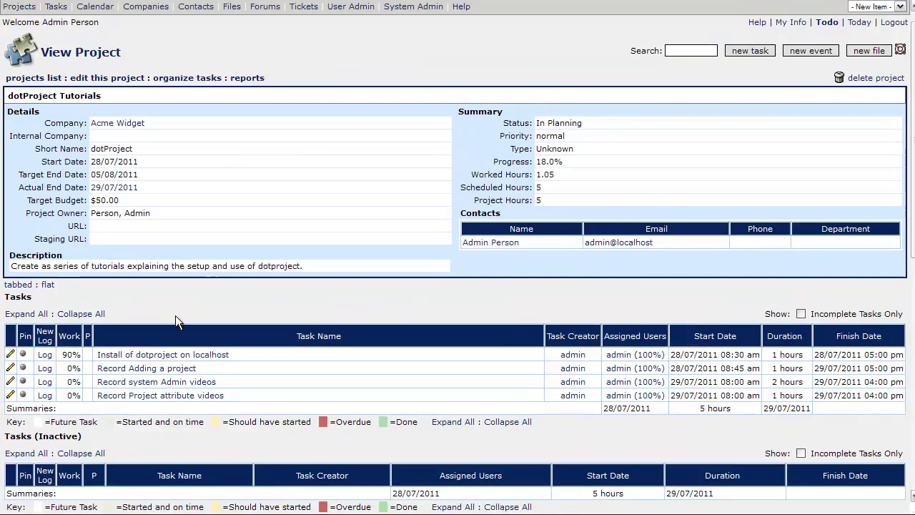
pyautogui.scroll(-3, 192, 317)
pyautogui.scroll(-6, 192, 318)
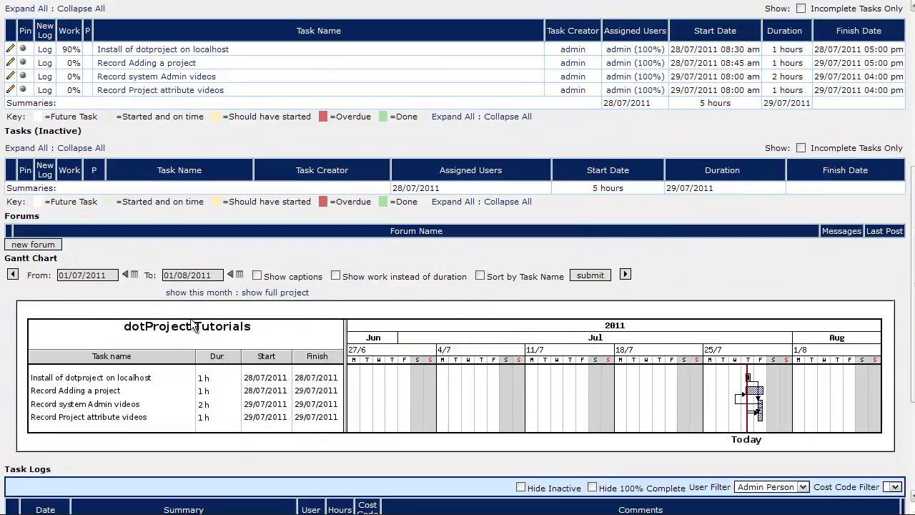
pyautogui.scroll(8, 220, 322)
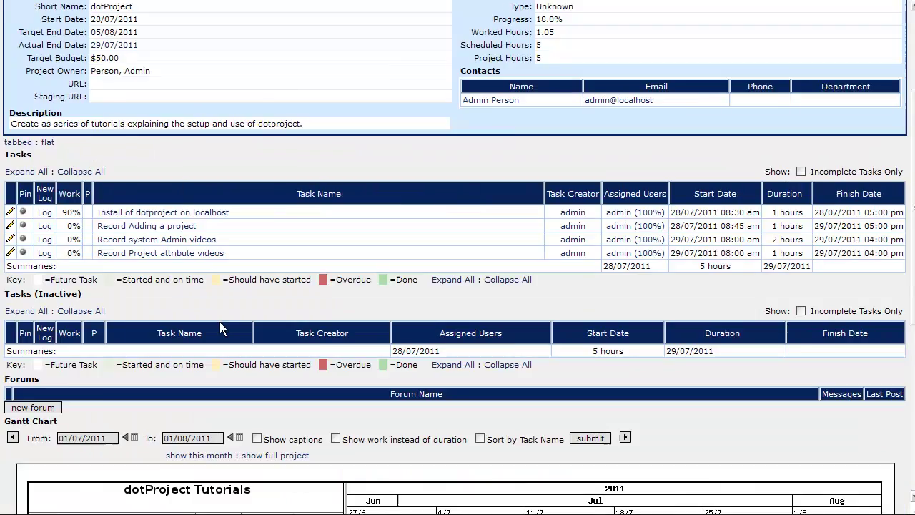
pyautogui.scroll(-2, 220, 322)
pyautogui.scroll(2, 220, 323)
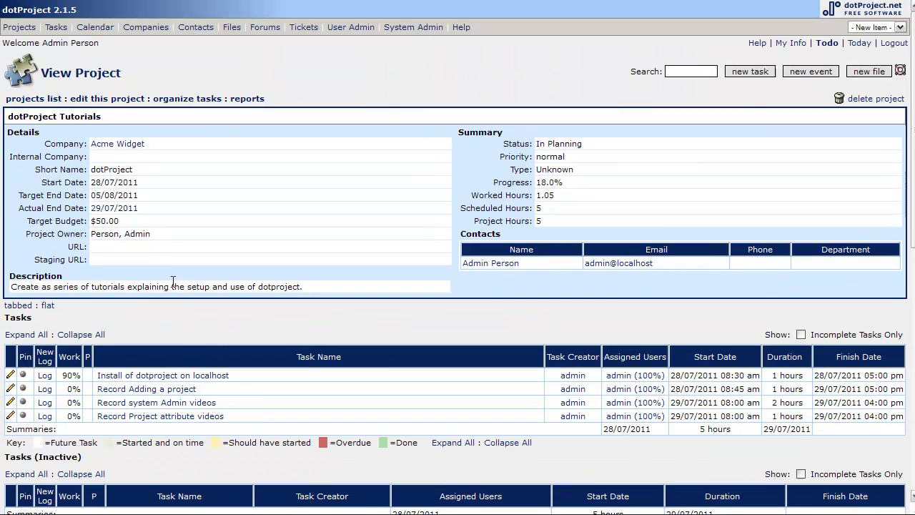
pyautogui.scroll(-3, 217, 303)
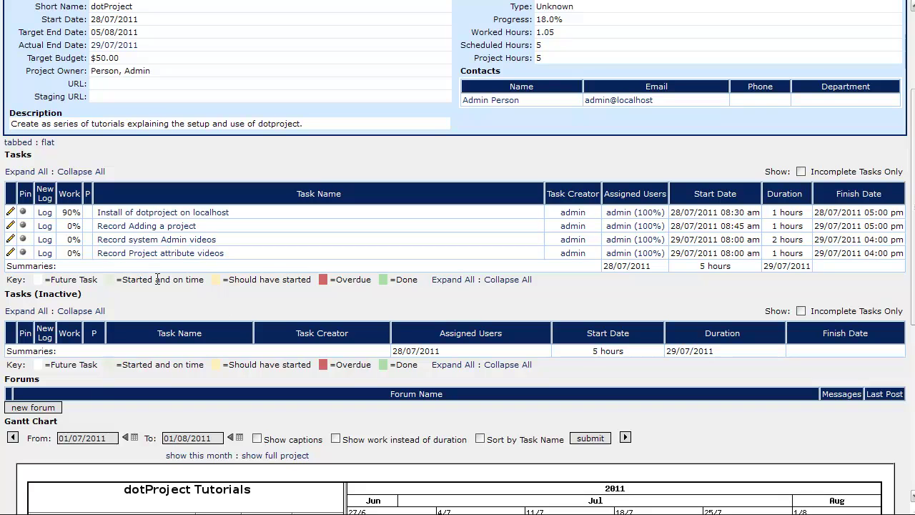
pyautogui.scroll(3, 176, 282)
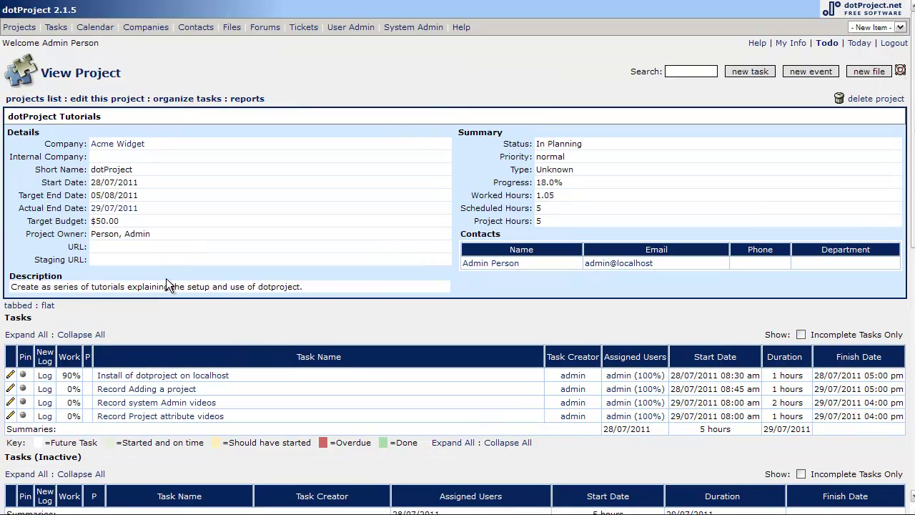
pyautogui.scroll(-2, 165, 280)
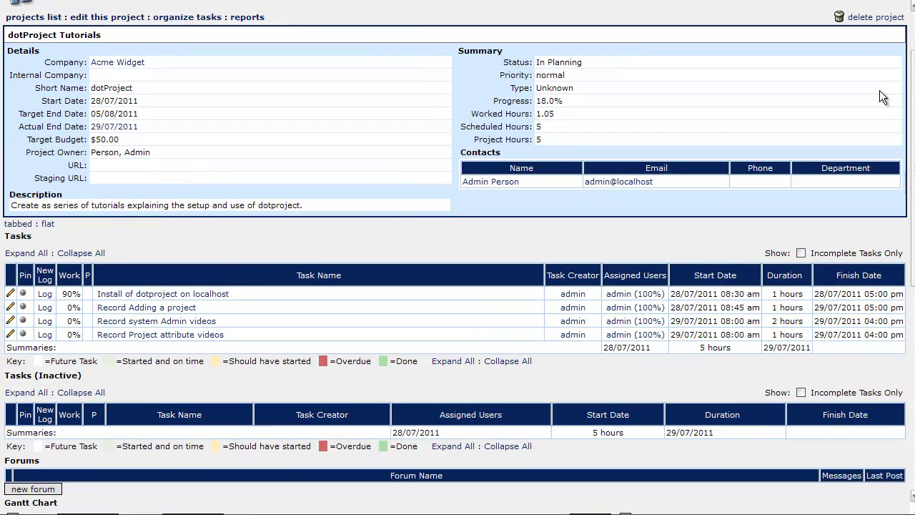
# - Pin the Record system Admin videos task, then unpin it
pyautogui.click(23, 321)
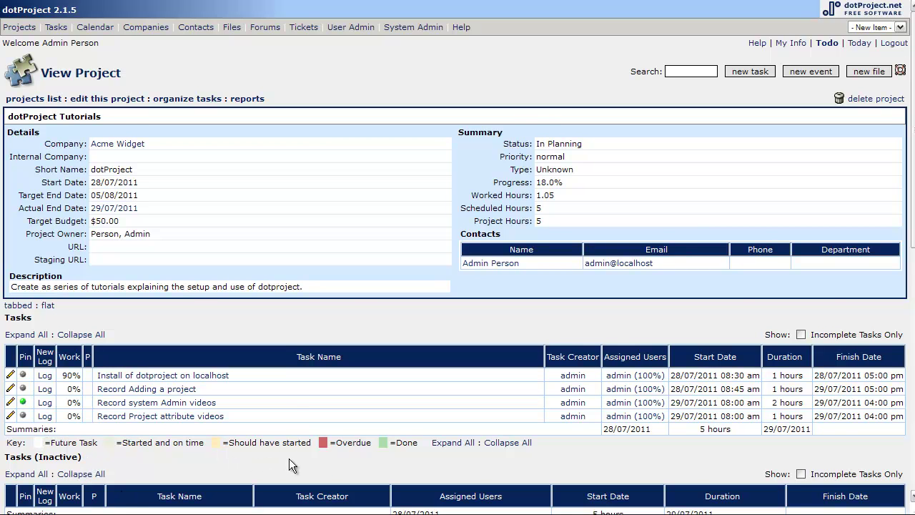
pyautogui.scroll(-2, 289, 458)
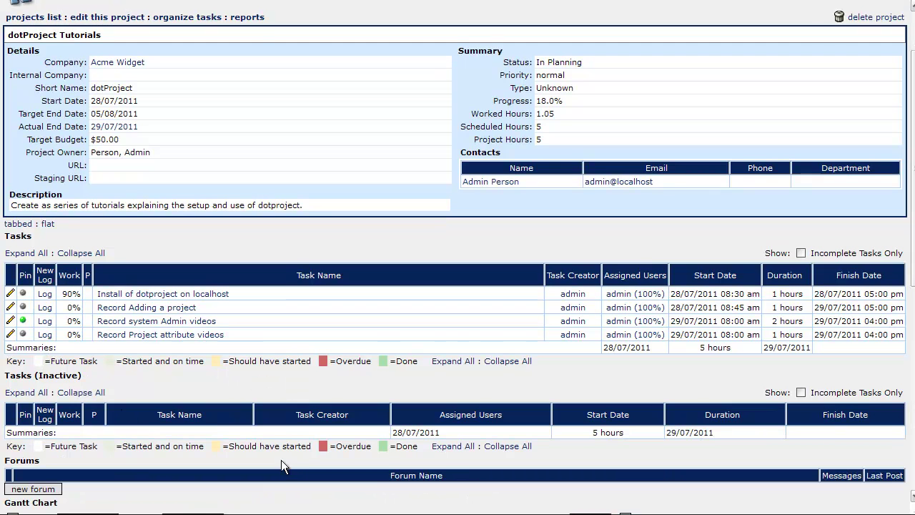
pyautogui.click(24, 322)
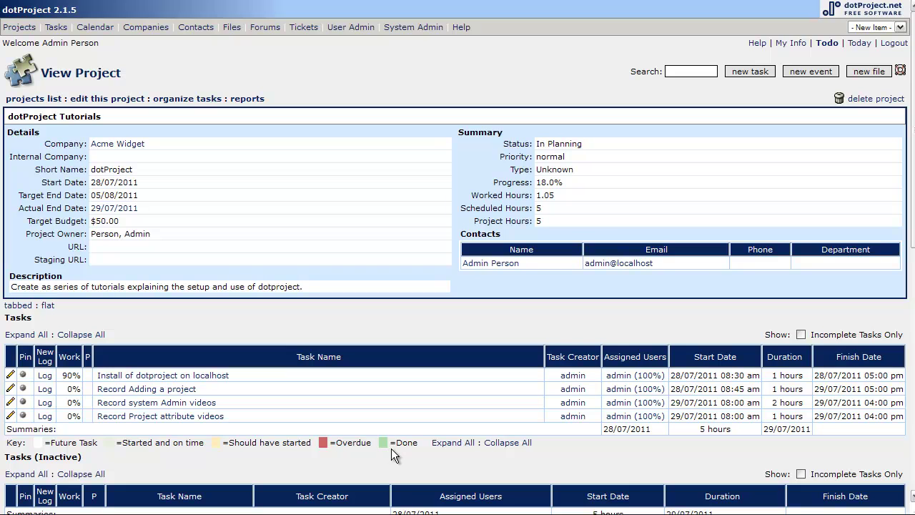
# - Start a new install task log with progress 100% and 0 hours worked
pyautogui.click(43, 376)
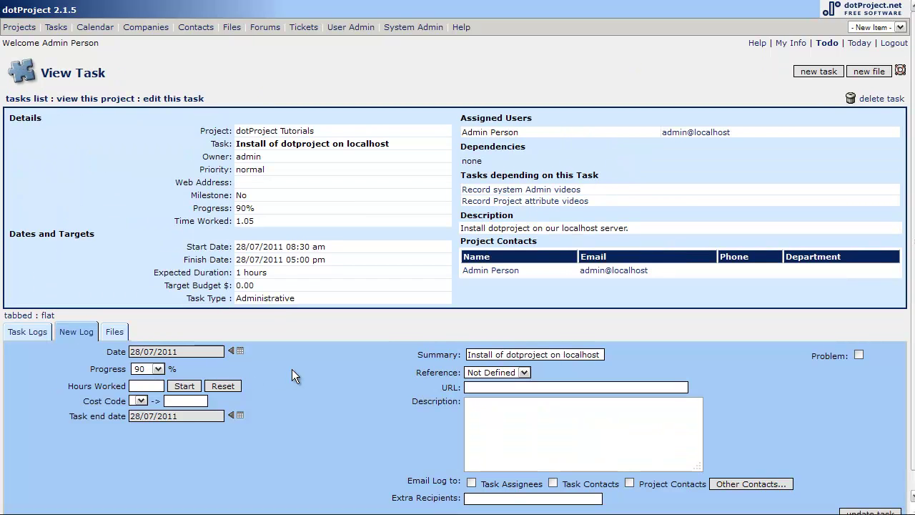
pyautogui.click(158, 369)
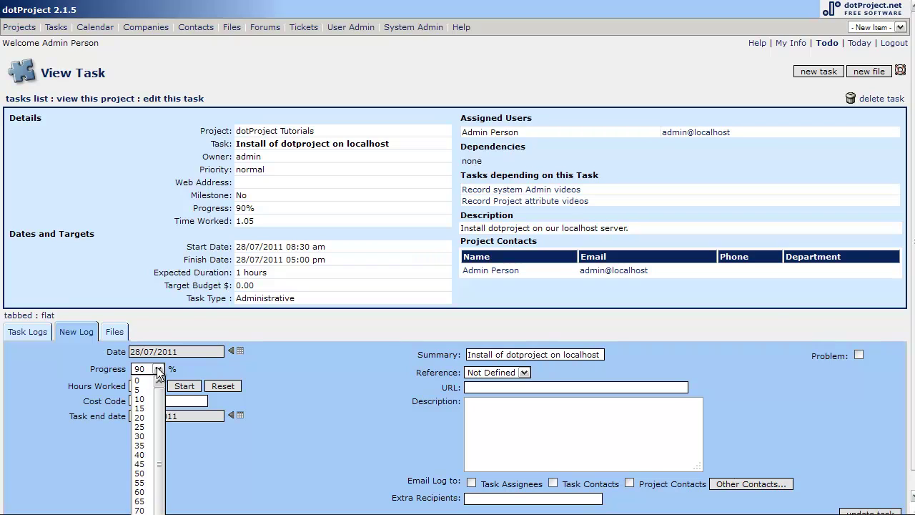
pyautogui.scroll(-3, 146, 465)
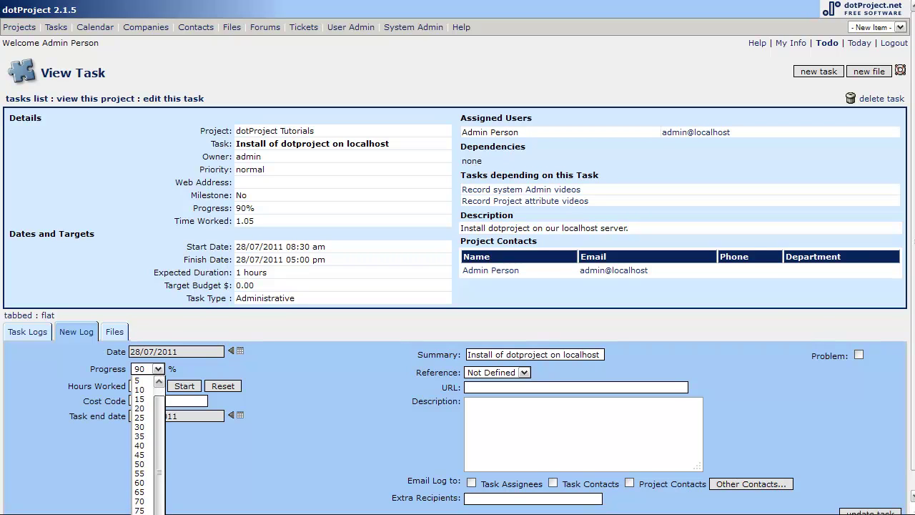
pyautogui.click(152, 486)
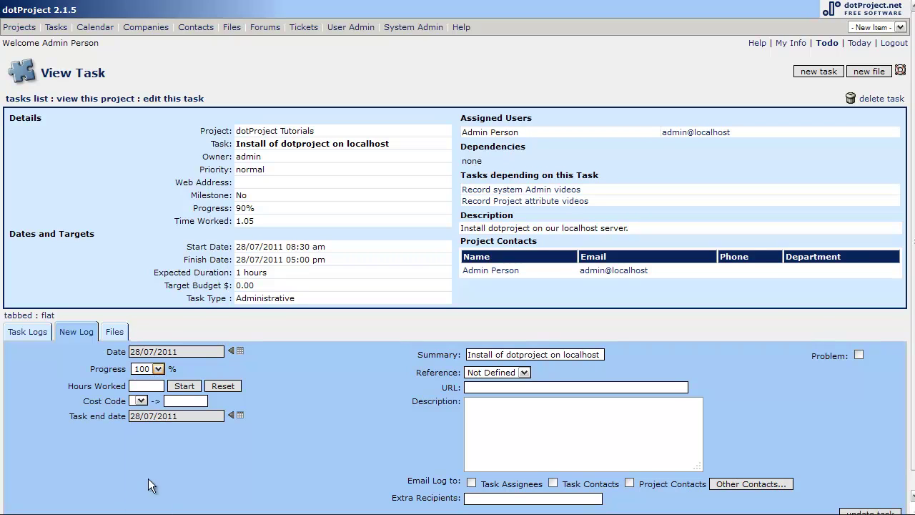
pyautogui.click(151, 386)
pyautogui.write('0')
pyautogui.click(536, 428)
pyautogui.click(541, 430)
# - Describe the log as 'We corrected server issue by installing 4Gig of memory' and save it
pyautogui.write('We corrected ')
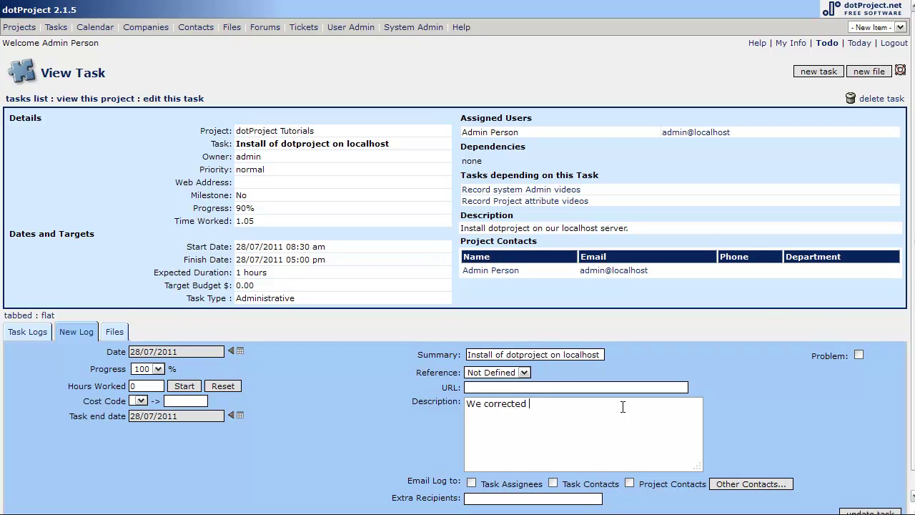
pyautogui.write('server issue by installing 4Gig o')
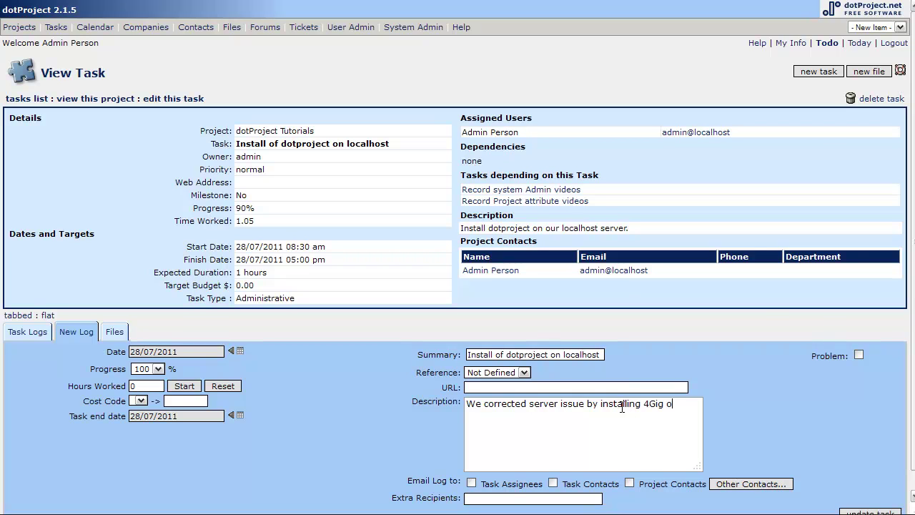
pyautogui.write('f memory.')
pyautogui.scroll(-1, 832, 392)
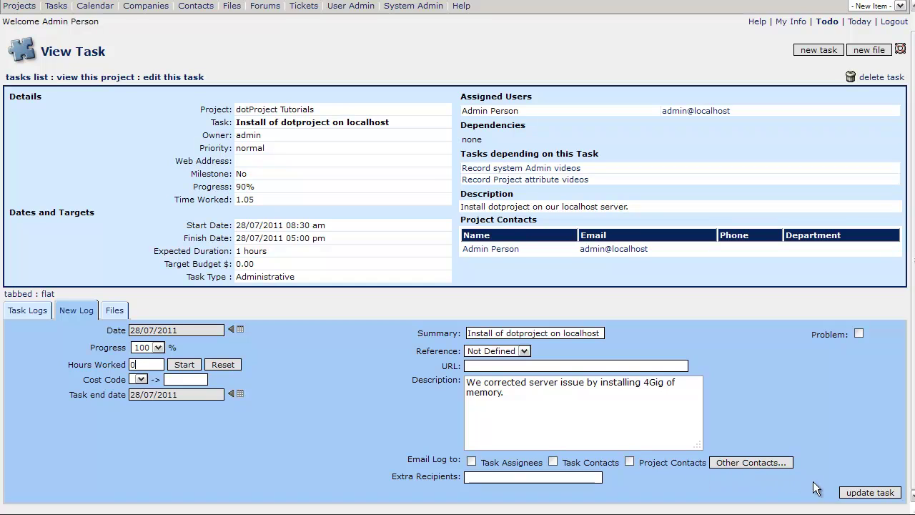
pyautogui.click(853, 494)
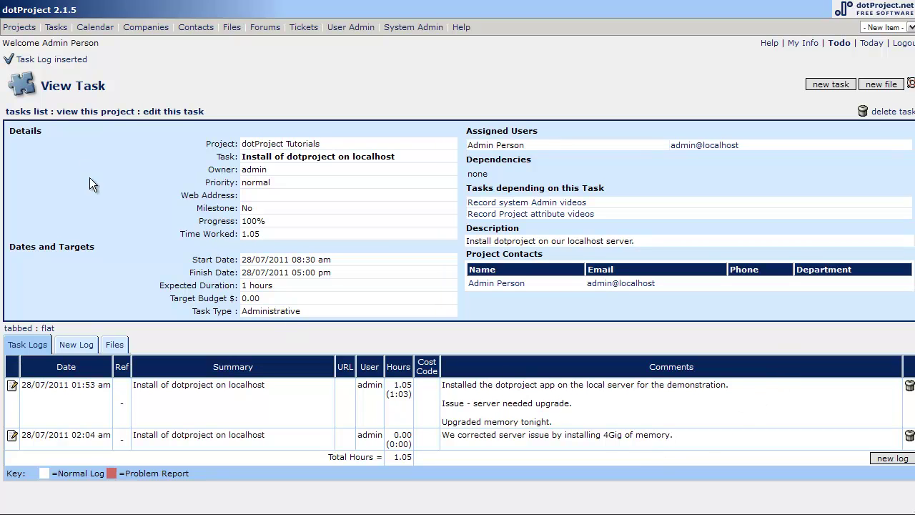
# - Return to the dotProject Tutorials project page to confirm the install task shows 100% and 20.0% project progress
pyautogui.click(77, 115)
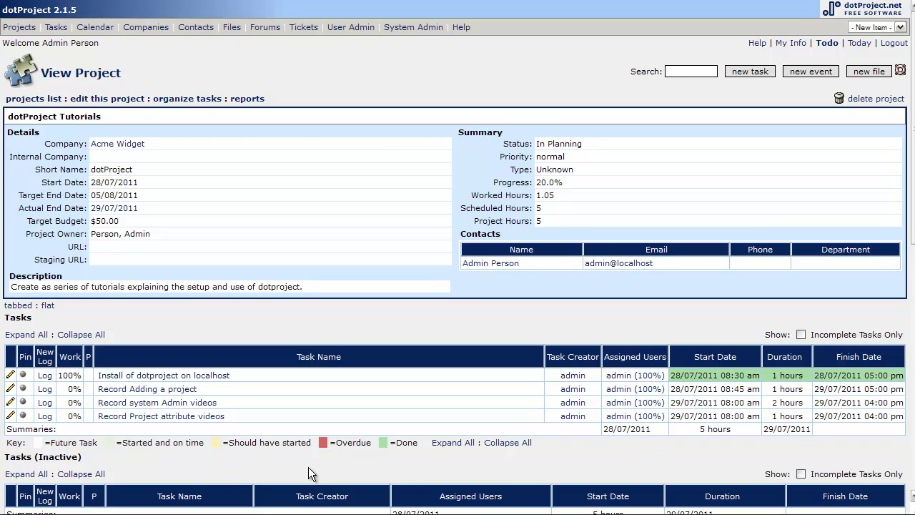
pyautogui.scroll(-3, 308, 465)
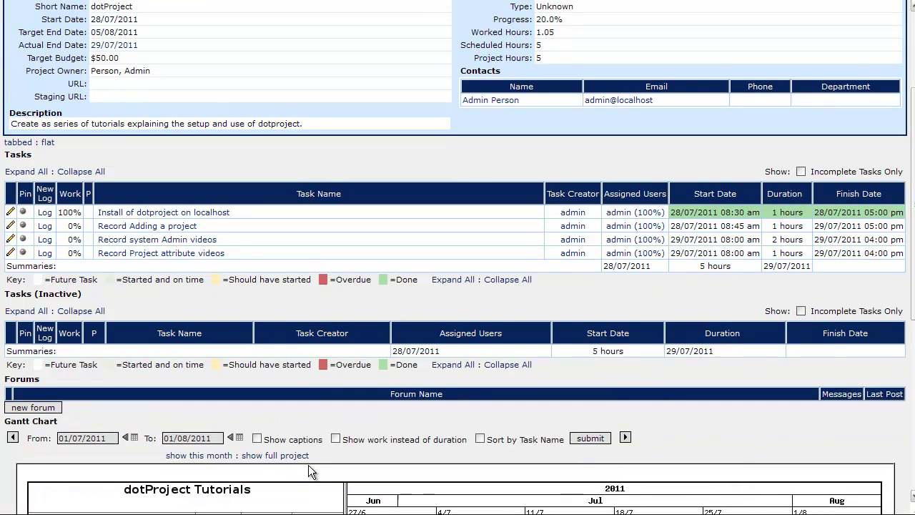
pyautogui.scroll(3, 312, 471)
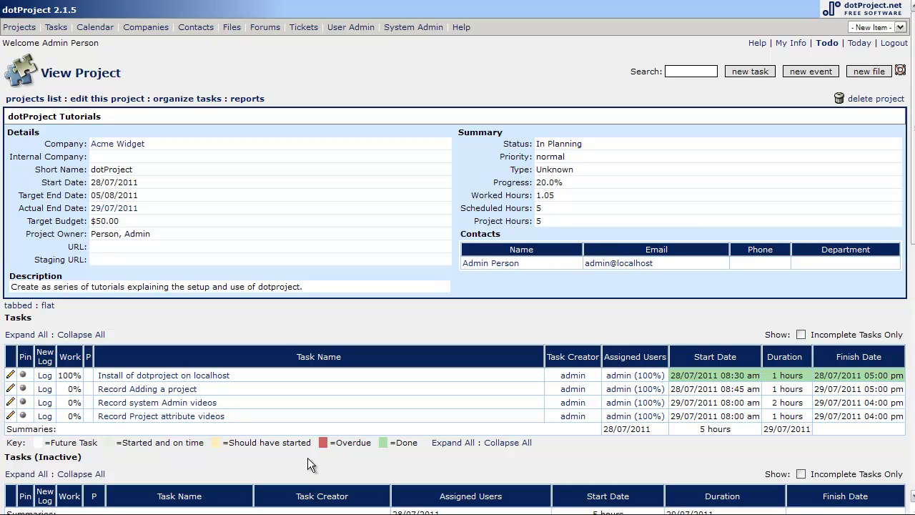